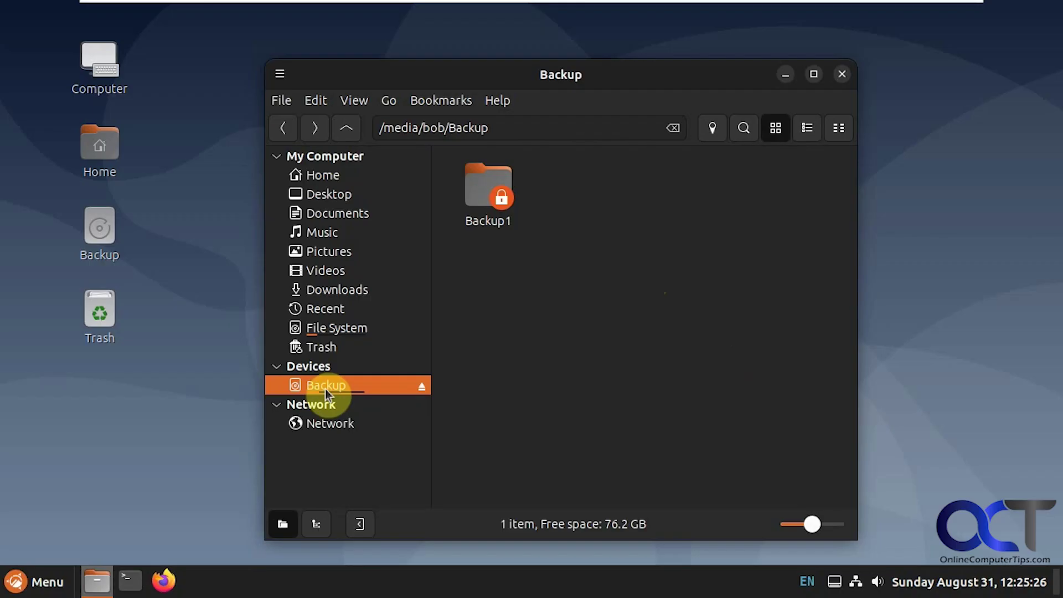
- Inspect the Backup1 folder's image files on the Backup drive, then close Nemo
double_click(496, 211)
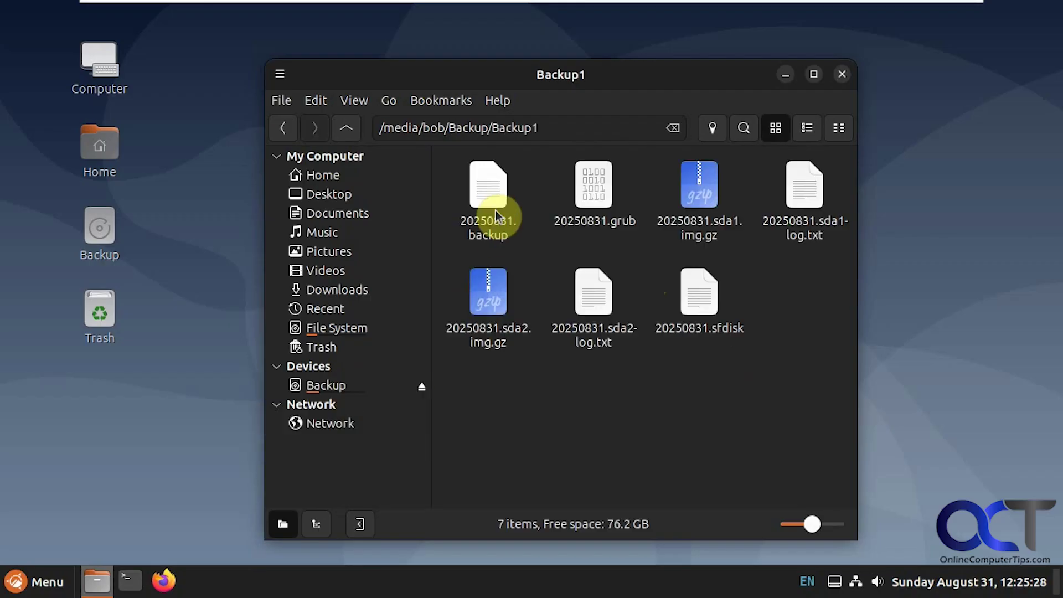
click(293, 131)
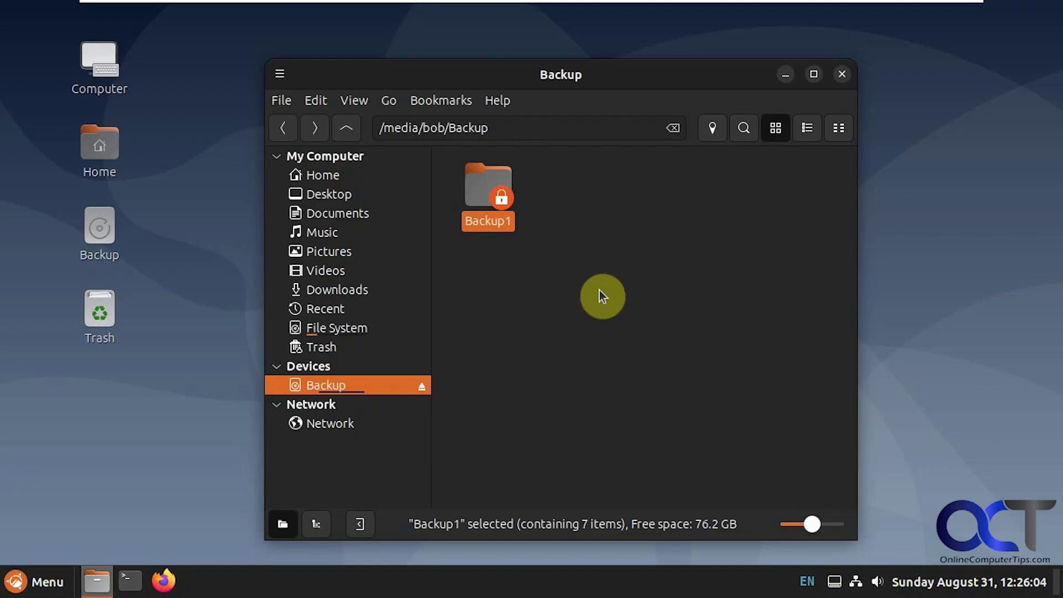
click(841, 74)
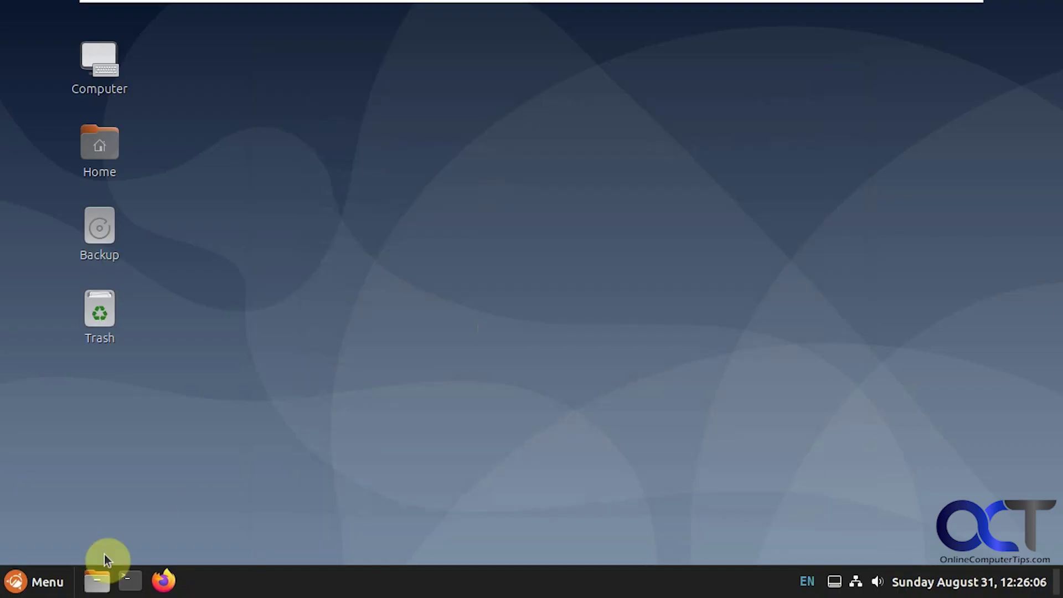
- Shut down the computer so it boots into the Foxclone USB menu
click(18, 587)
click(54, 518)
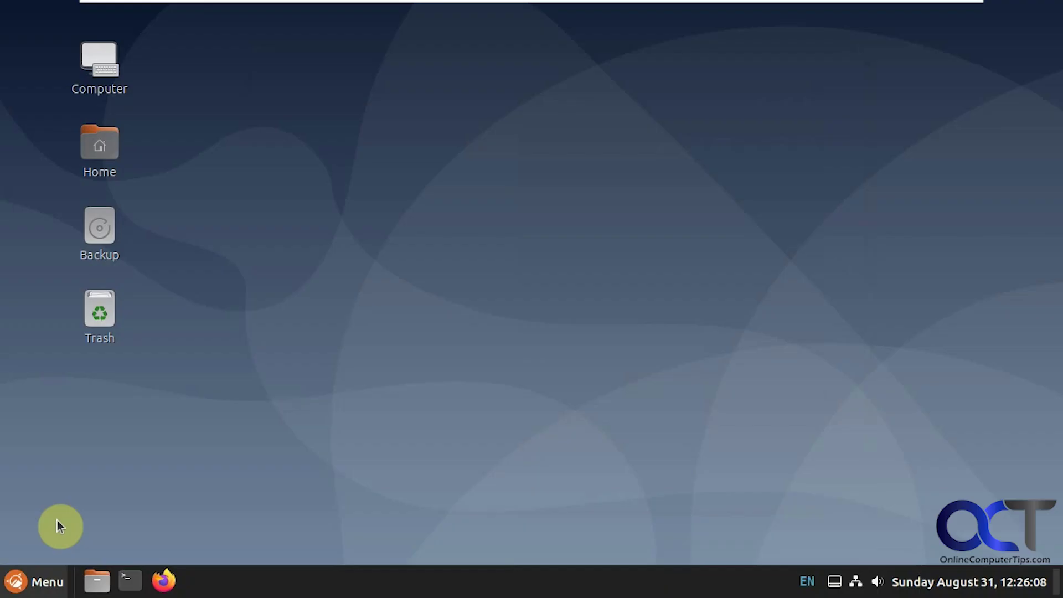
click(684, 360)
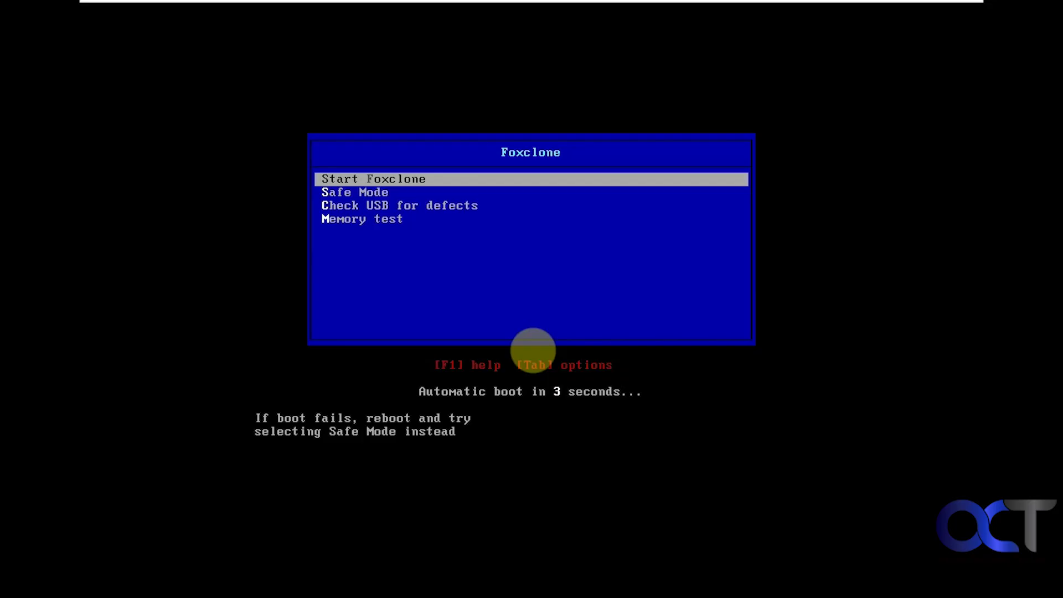
- Browse the Safe Mode and Check USB boot options, then boot Start Foxclone
key(Down)
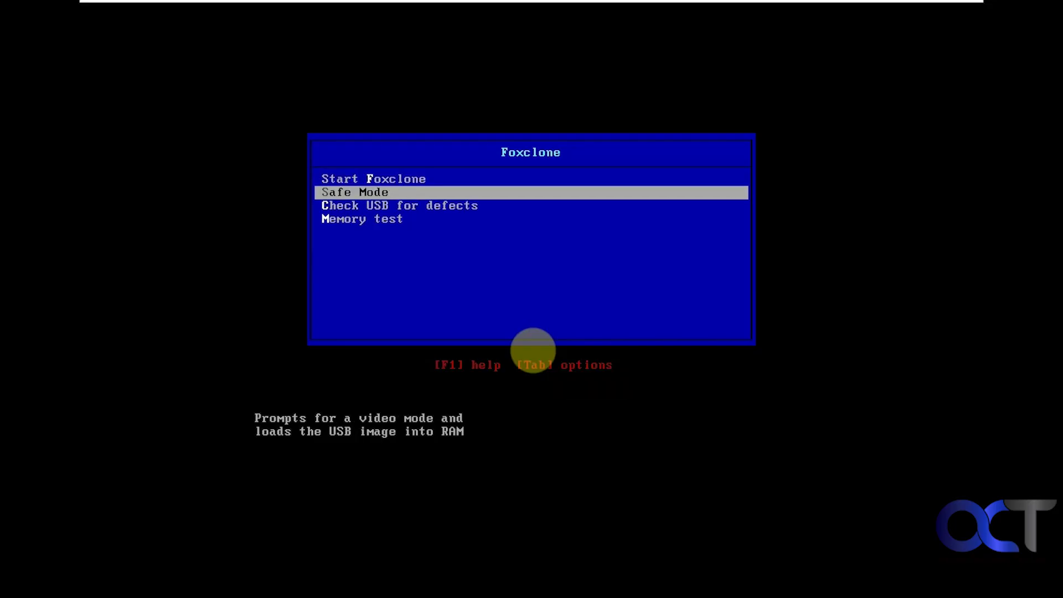
key(Down)
key(Down)
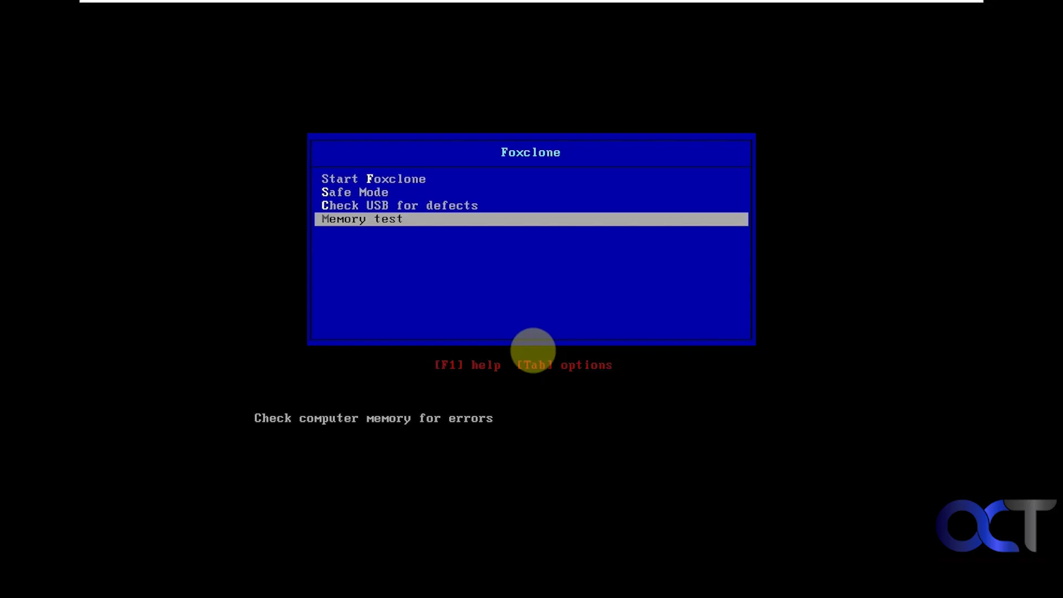
key(Up)
key(Up)
key(Up)
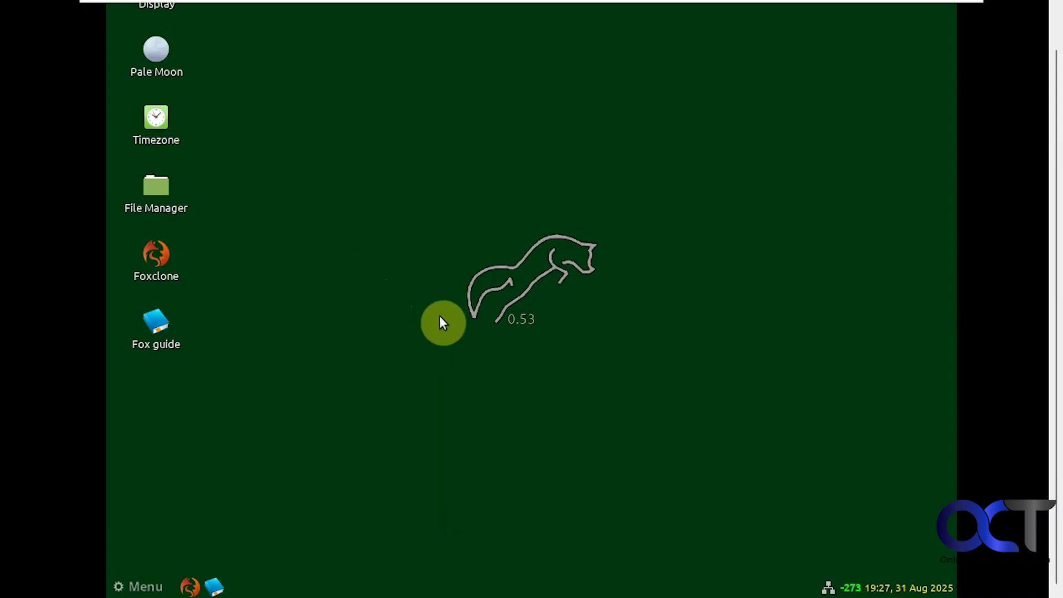
click(143, 587)
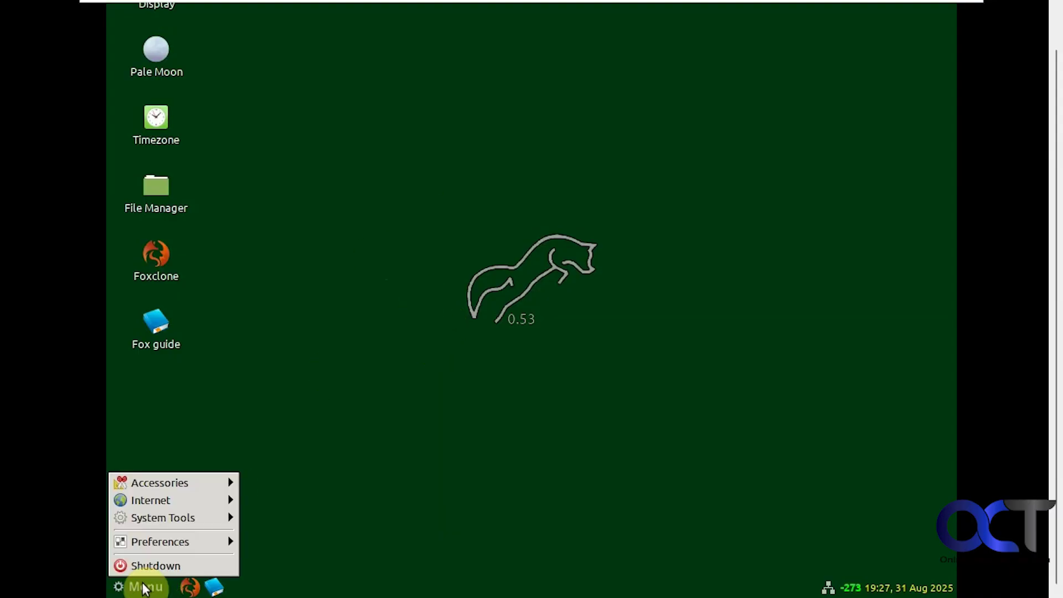
mouse_move(183, 518)
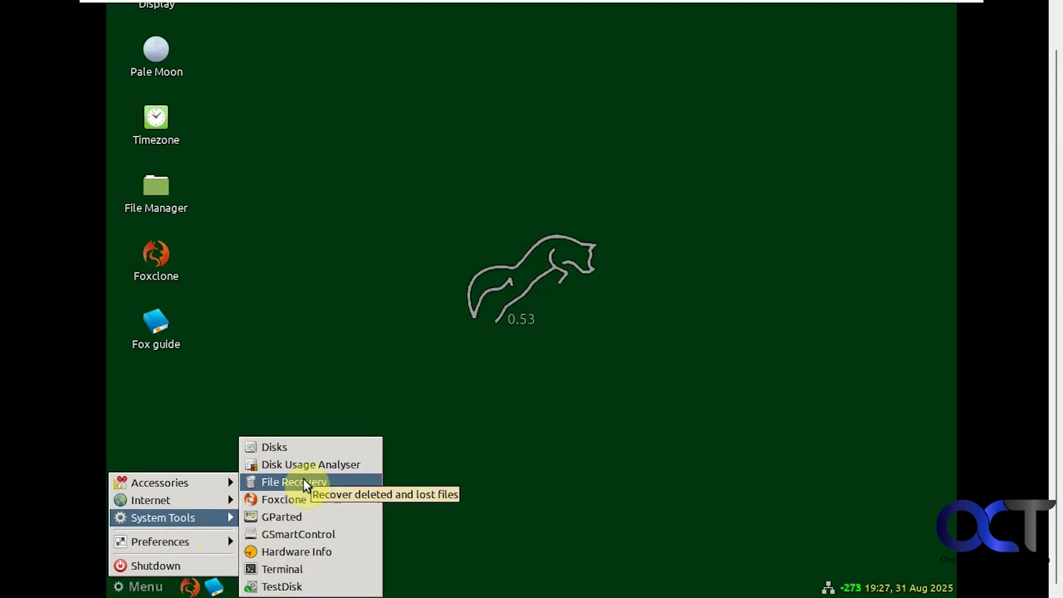
click(320, 351)
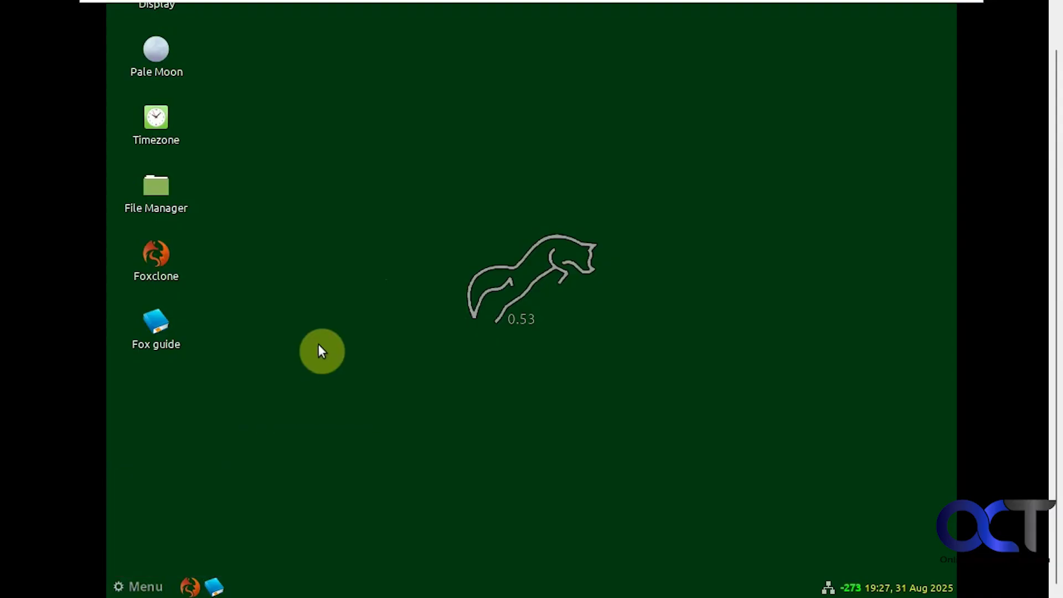
- Launch Foxclone, tick drive sda as source, and choose drive sdb with partition sdb0 as destination
double_click(150, 258)
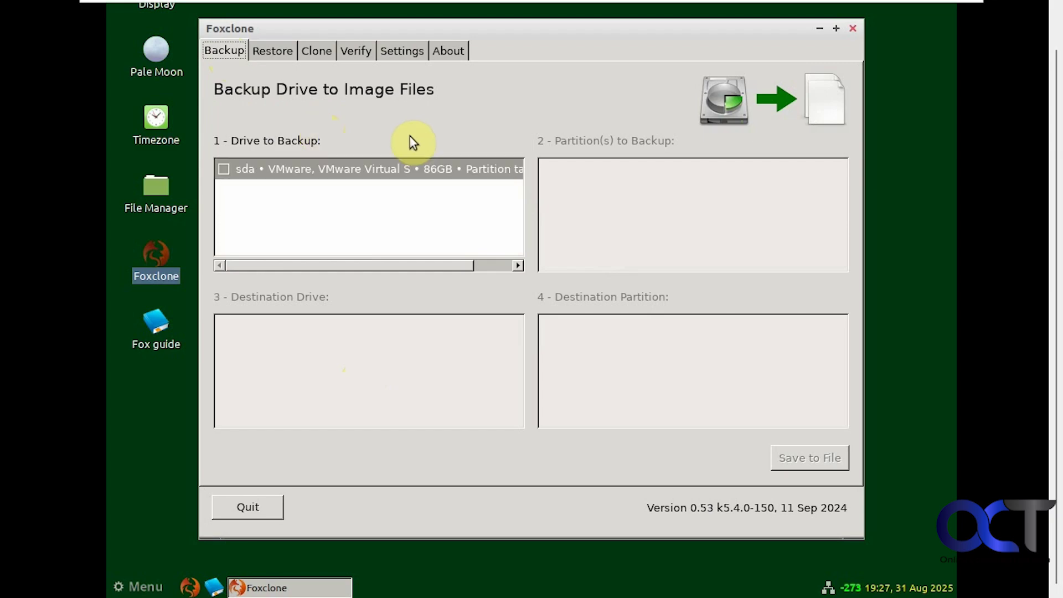
click(222, 173)
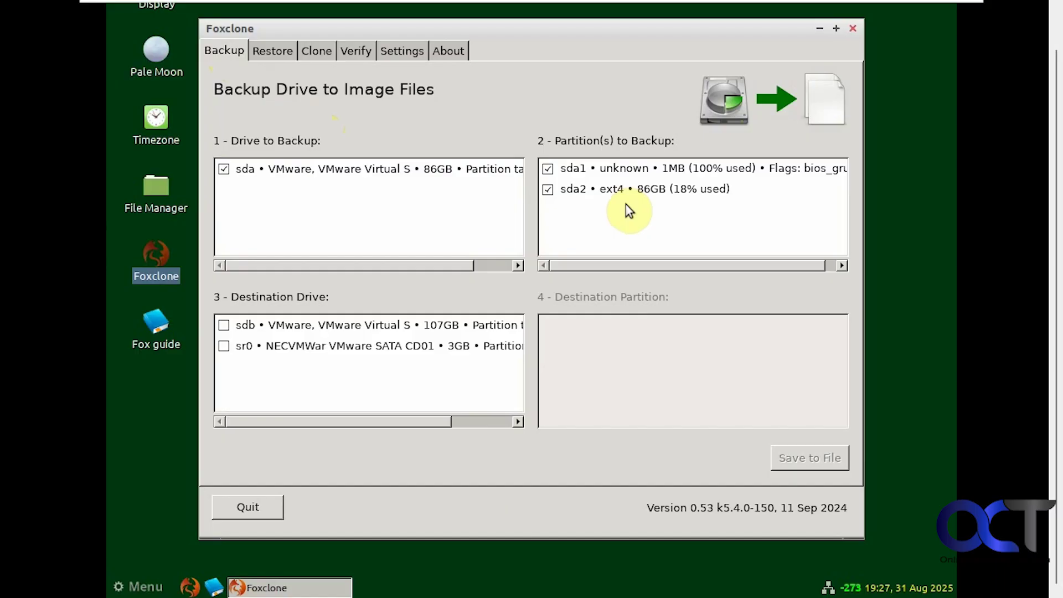
mouse_move(635, 184)
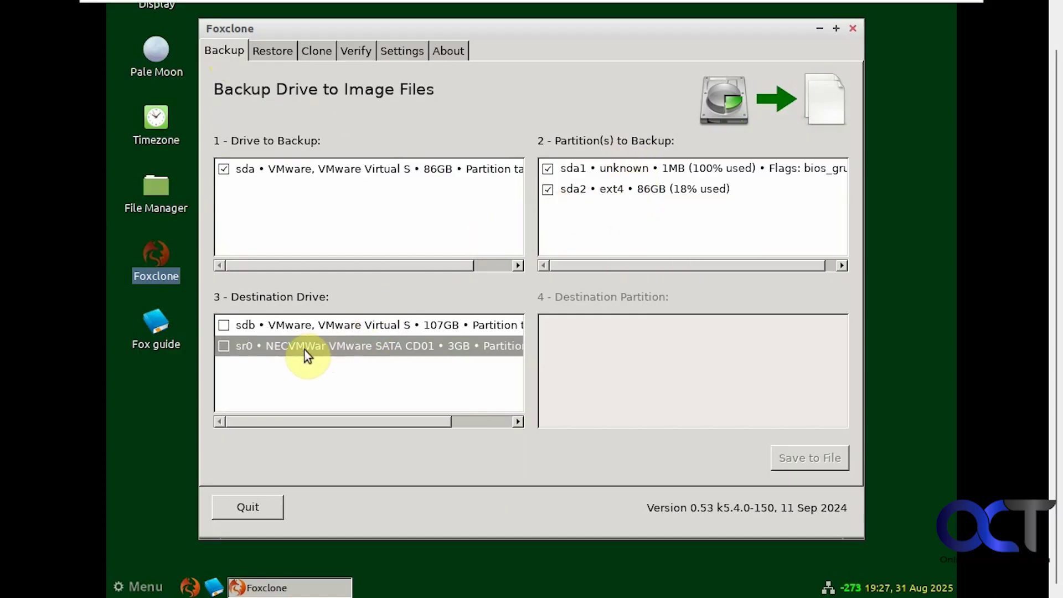
mouse_move(303, 350)
mouse_move(420, 327)
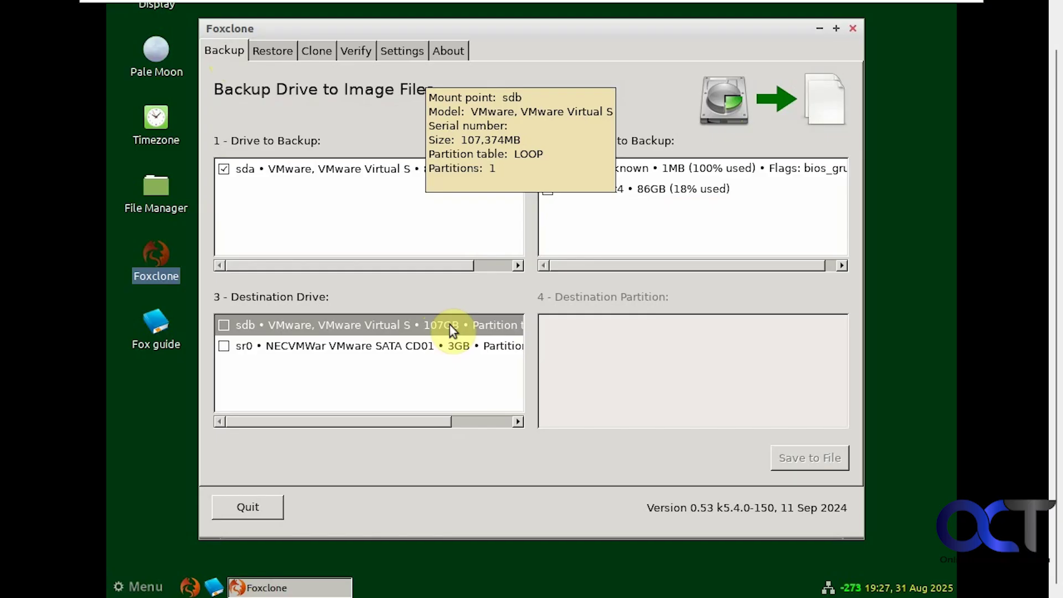
click(225, 326)
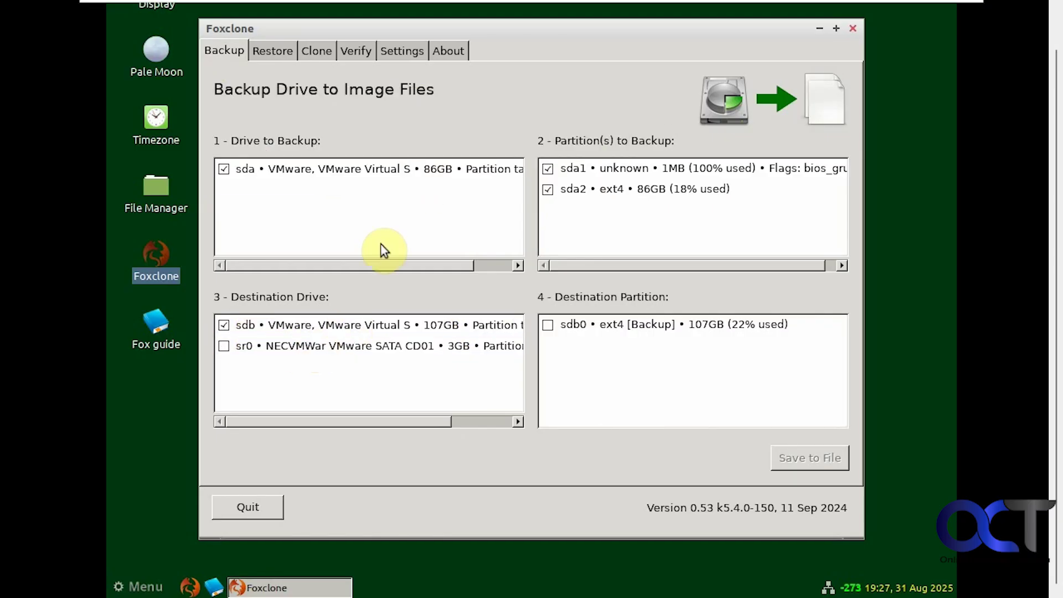
mouse_move(626, 322)
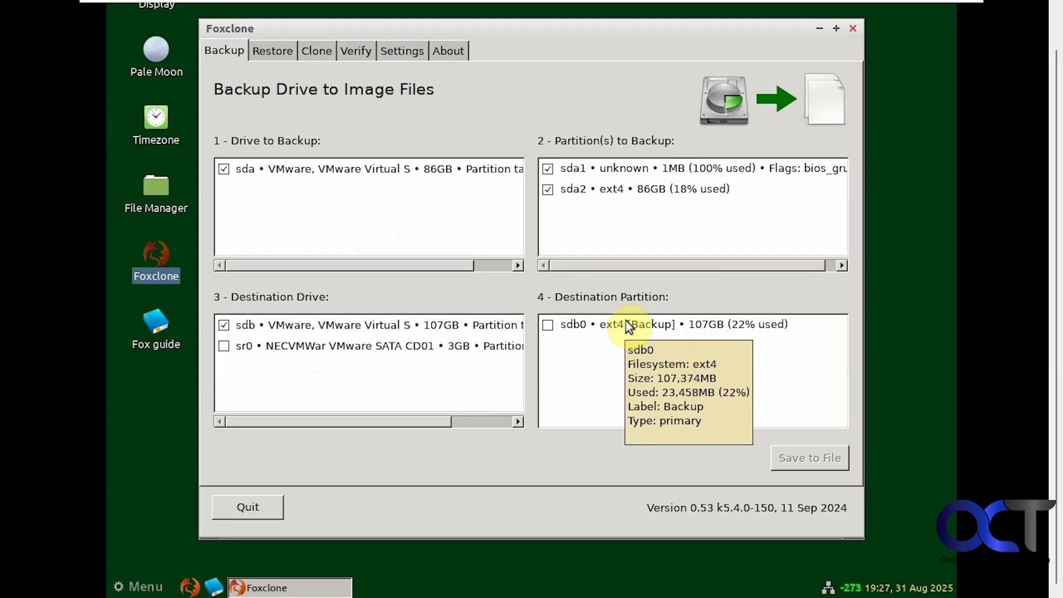
click(548, 326)
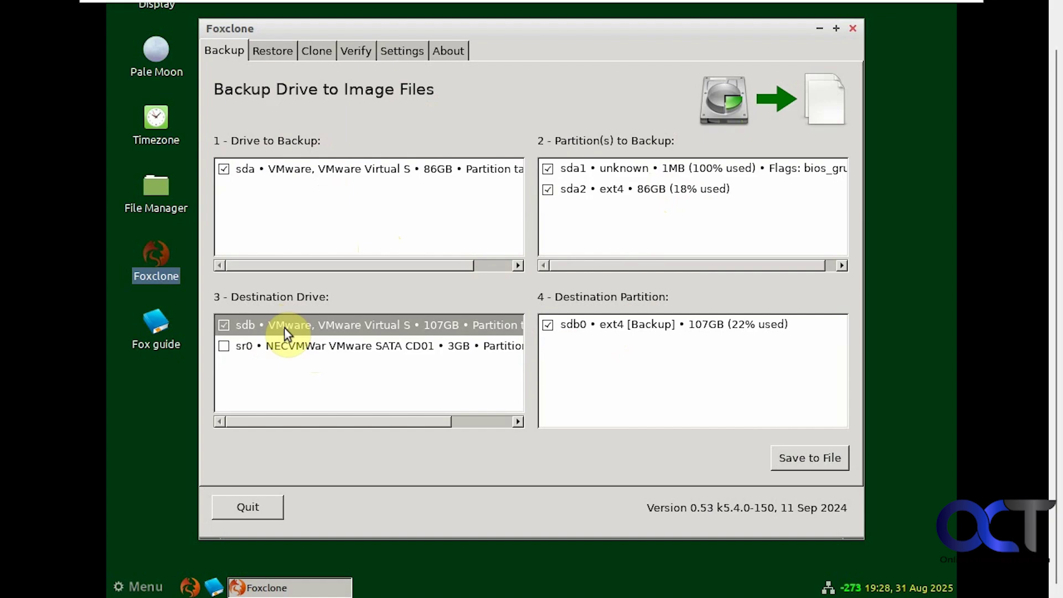
mouse_move(288, 344)
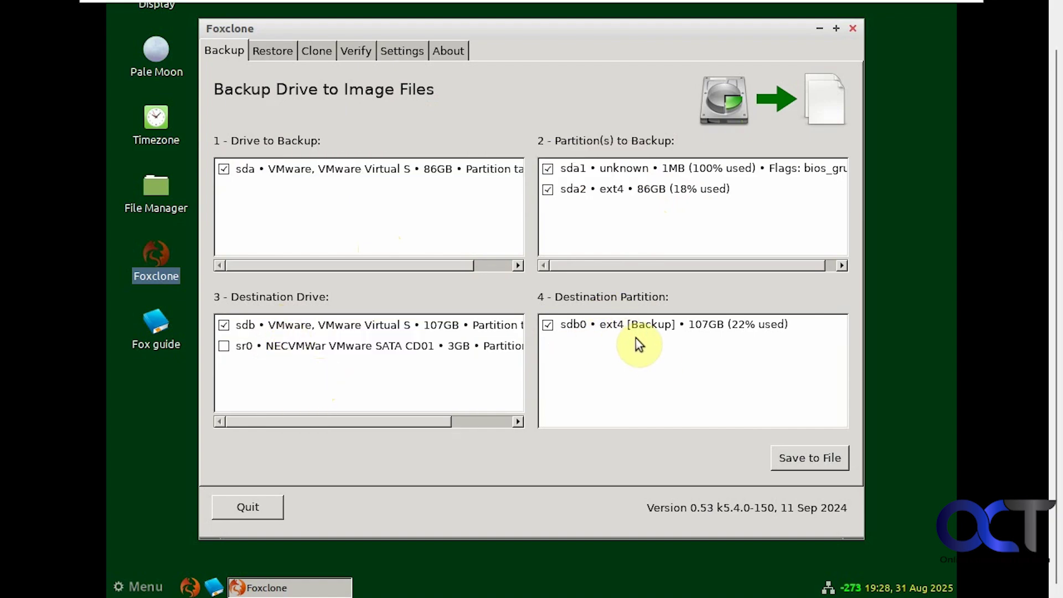
- Create a Backup2 folder on sdb and save the 20250831.backup file there
click(790, 451)
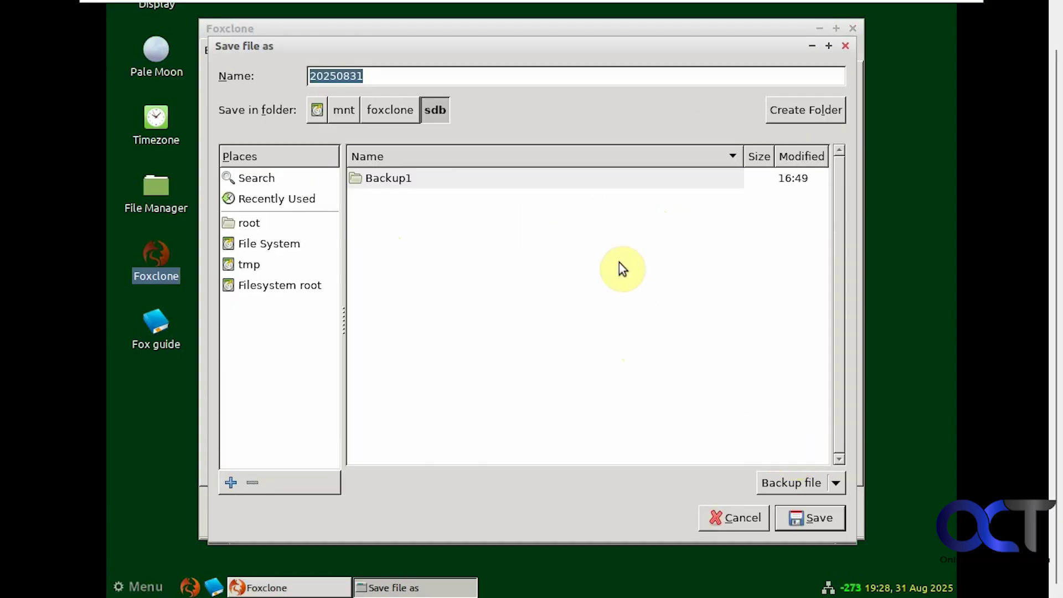
click(786, 115)
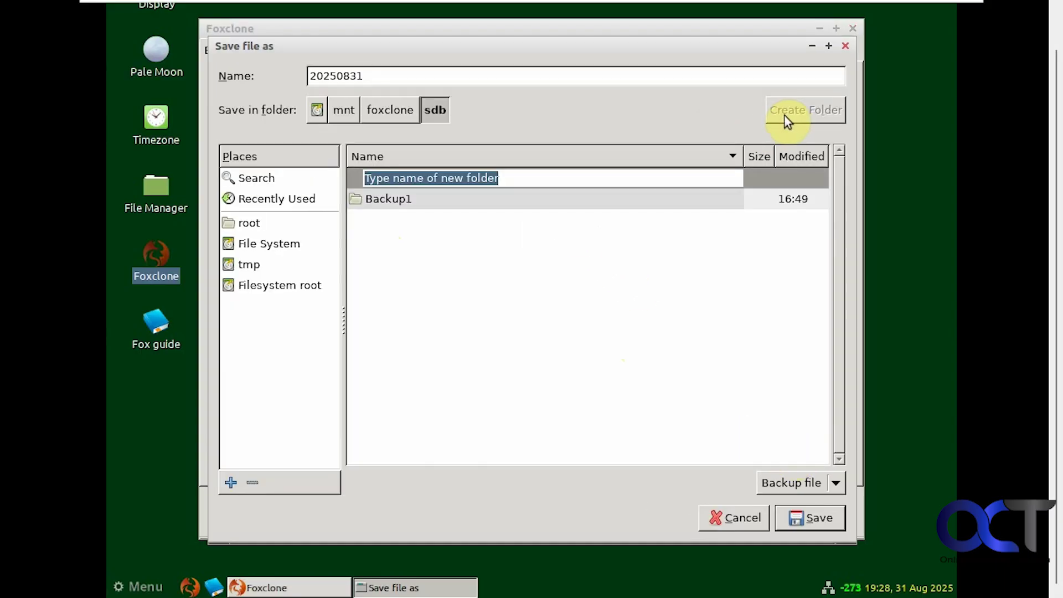
text(Back)
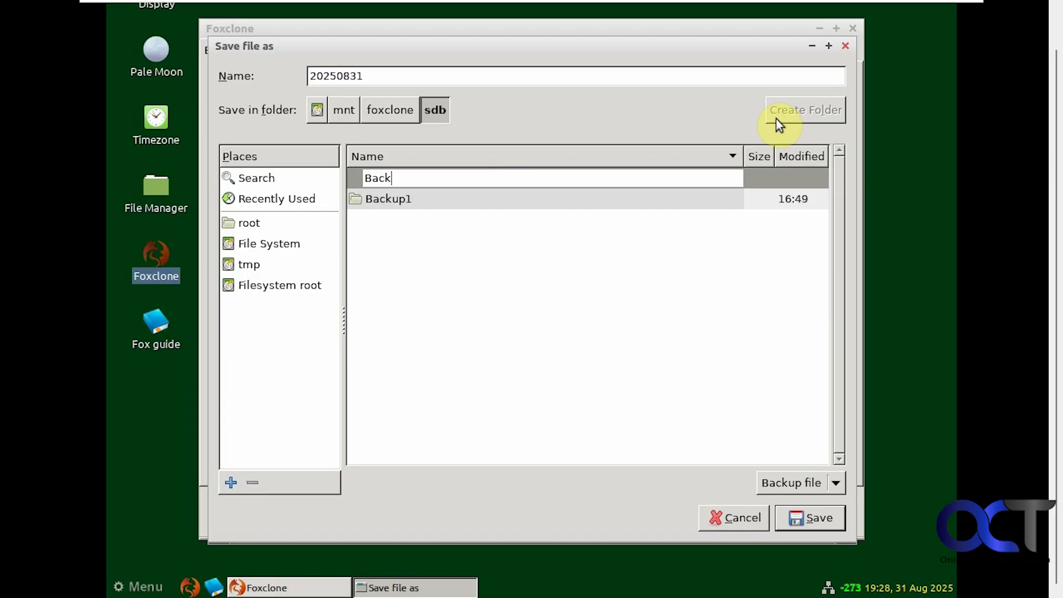
text(up2)
key(Return)
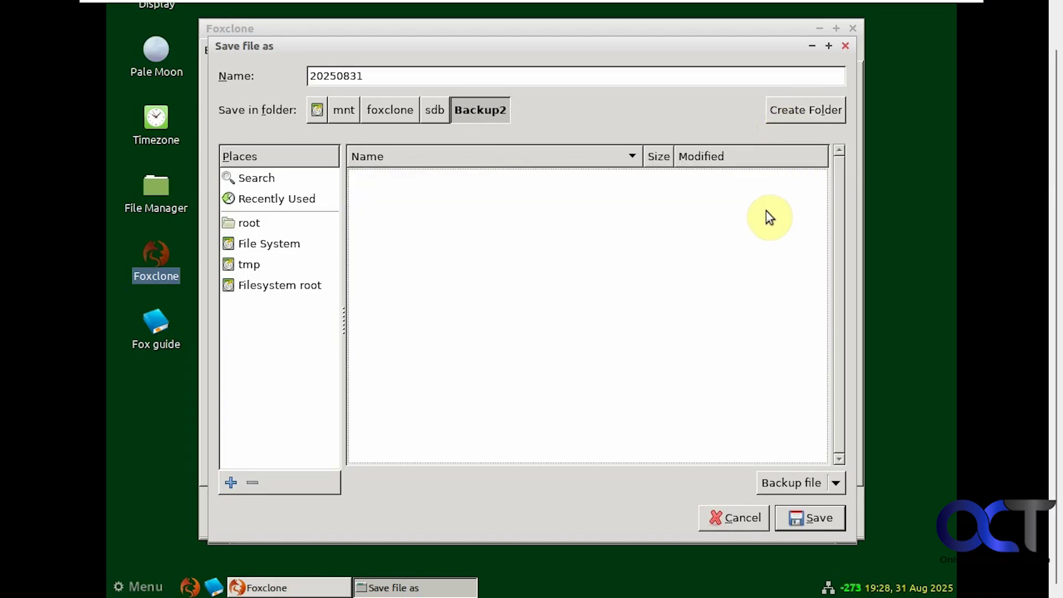
click(812, 523)
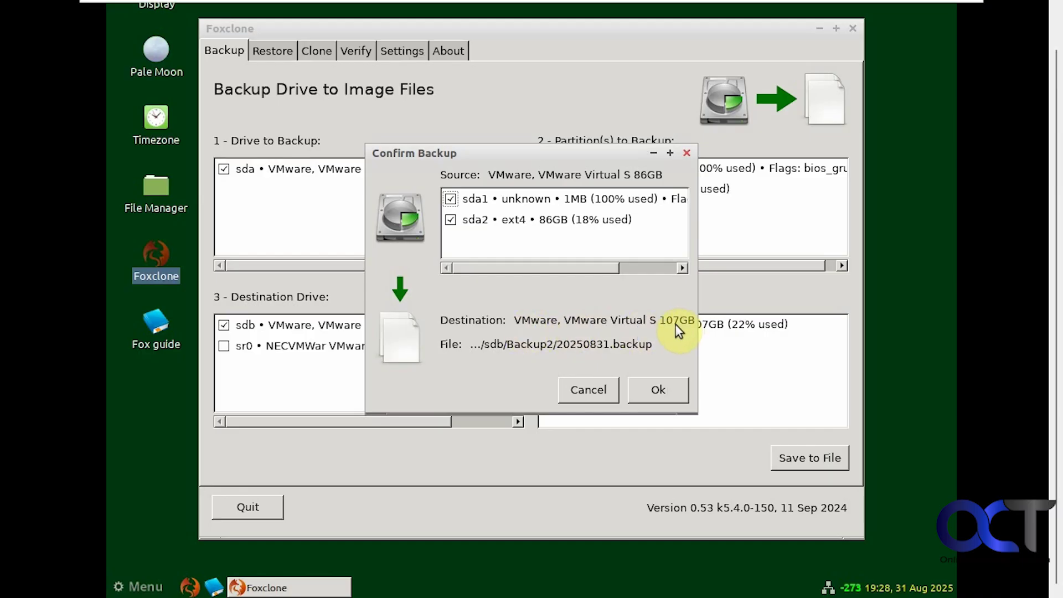
- Confirm the sda backup, let it complete at 100% in 00:03:04, and quit Foxclone
click(650, 396)
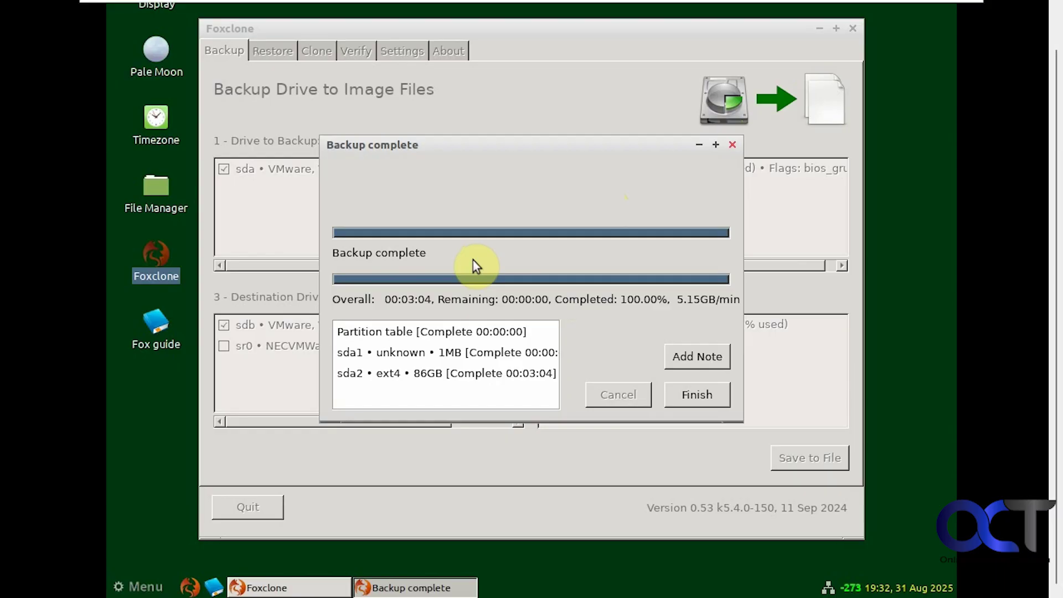
click(701, 395)
click(274, 506)
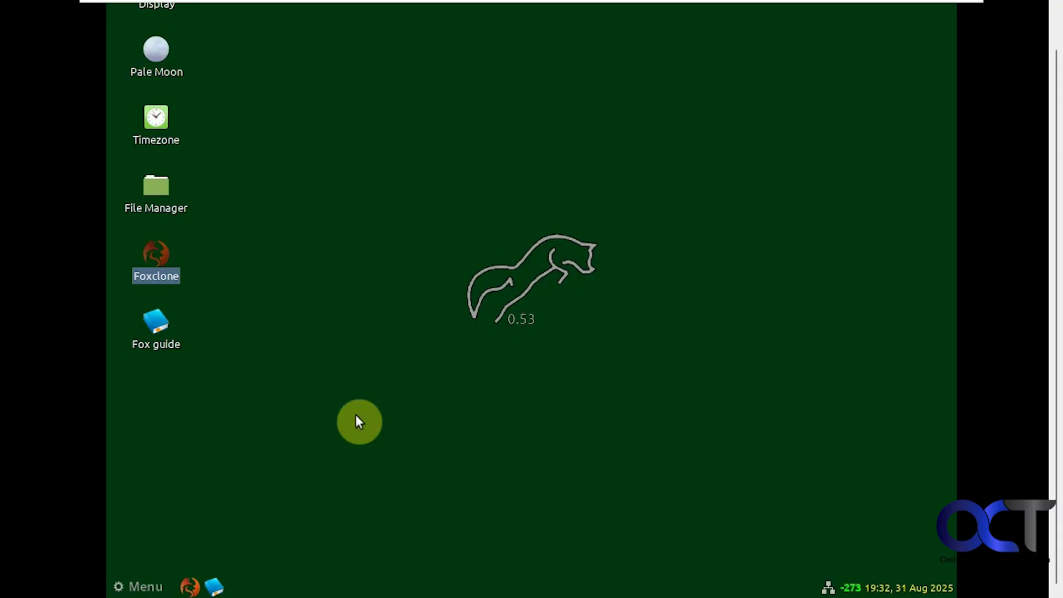
- Restart from Foxclone's shutdown prompt to boot back into Linux Mint
click(142, 571)
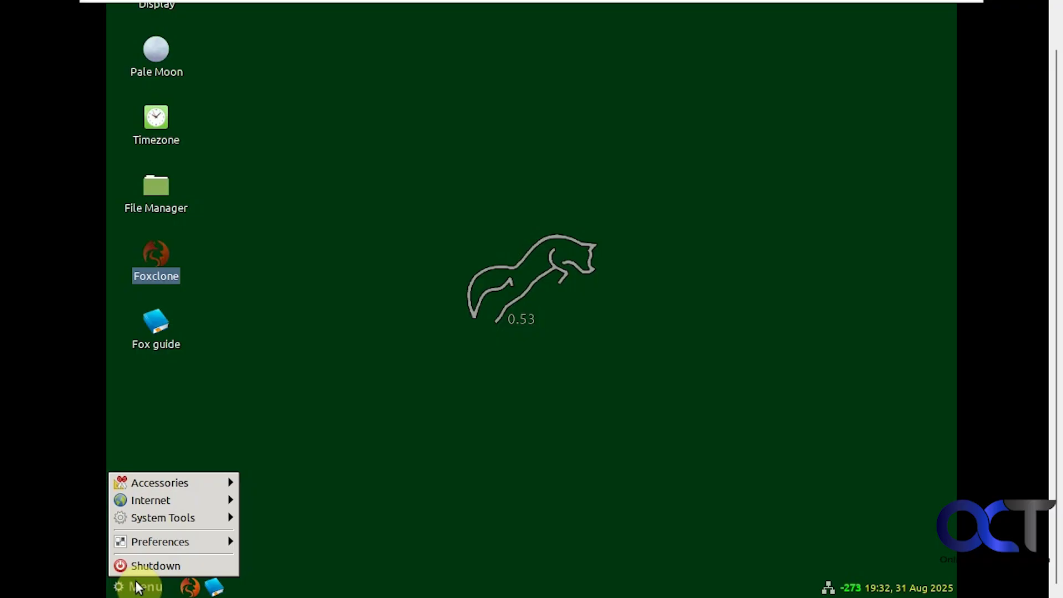
click(158, 563)
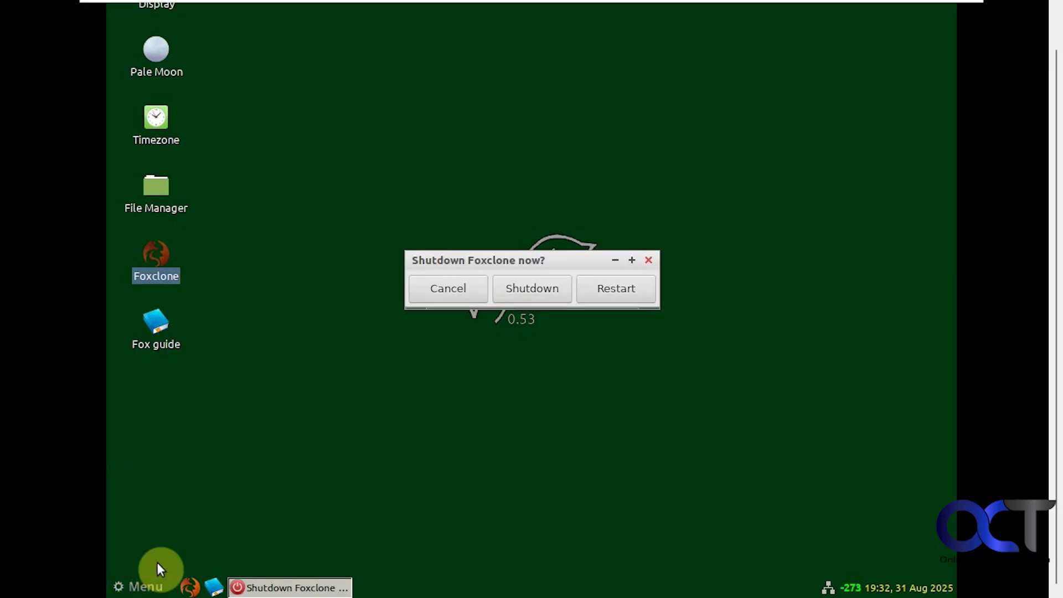
click(600, 295)
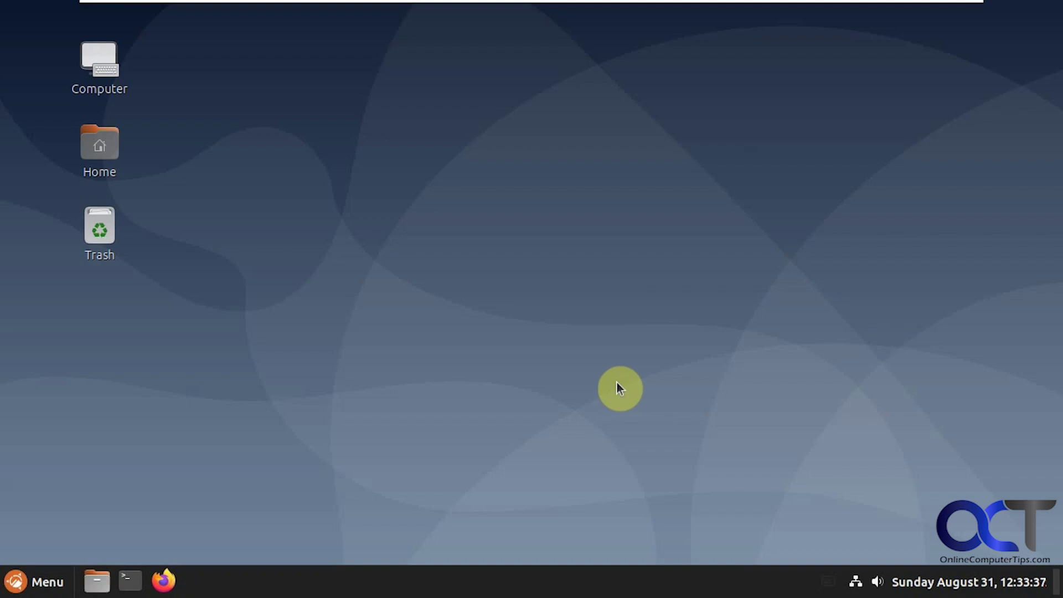
- Verify the Backup drive's Backup2 folder holds seven 20250831 backup files, then close Nemo
click(98, 579)
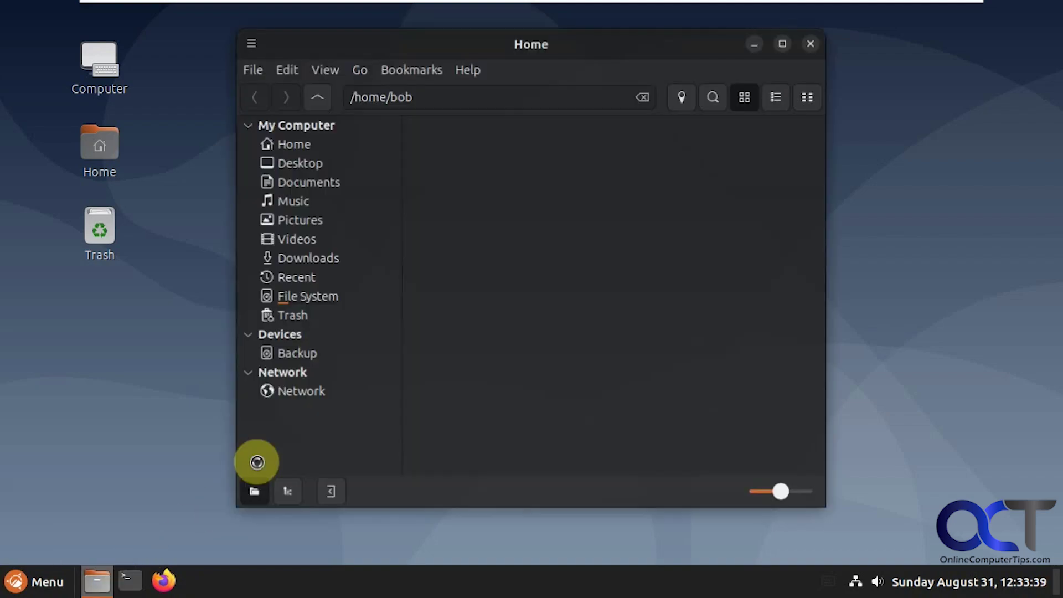
click(291, 351)
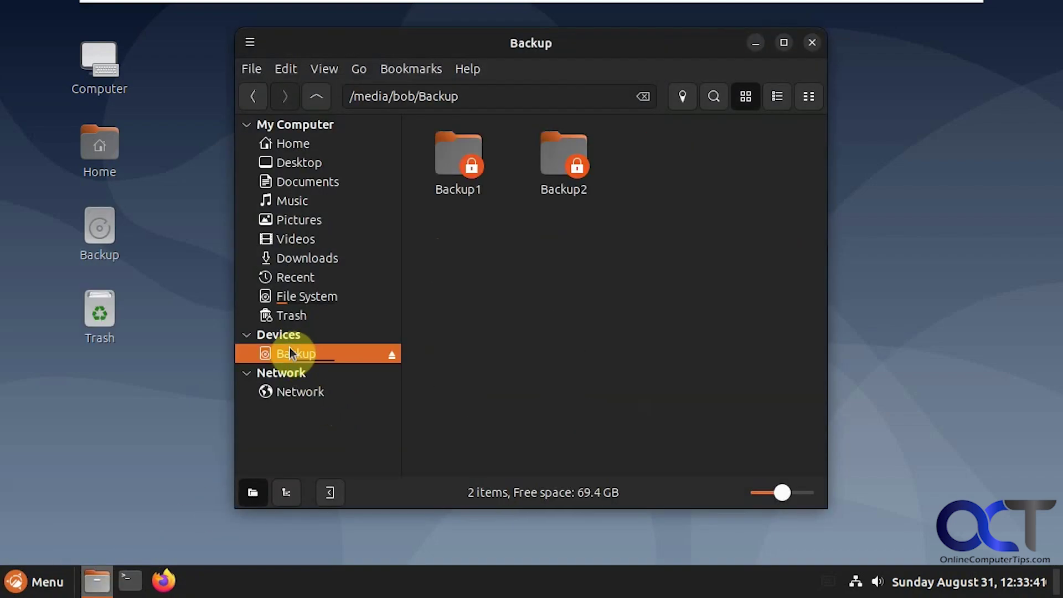
double_click(552, 176)
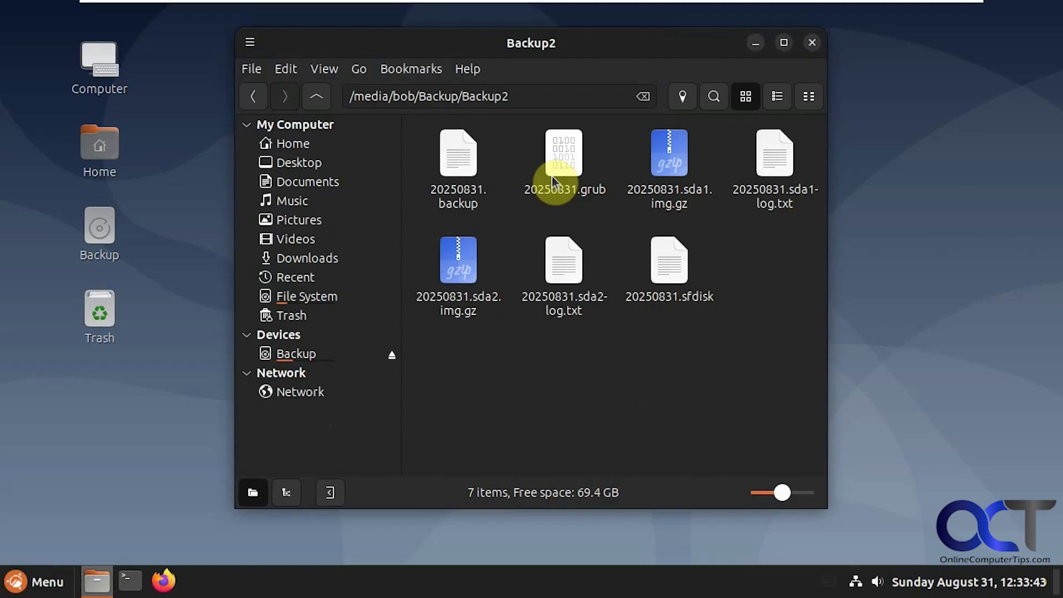
click(812, 43)
- Create a folder named 'After Backup' on the Cinnamon desktop
right_click(195, 368)
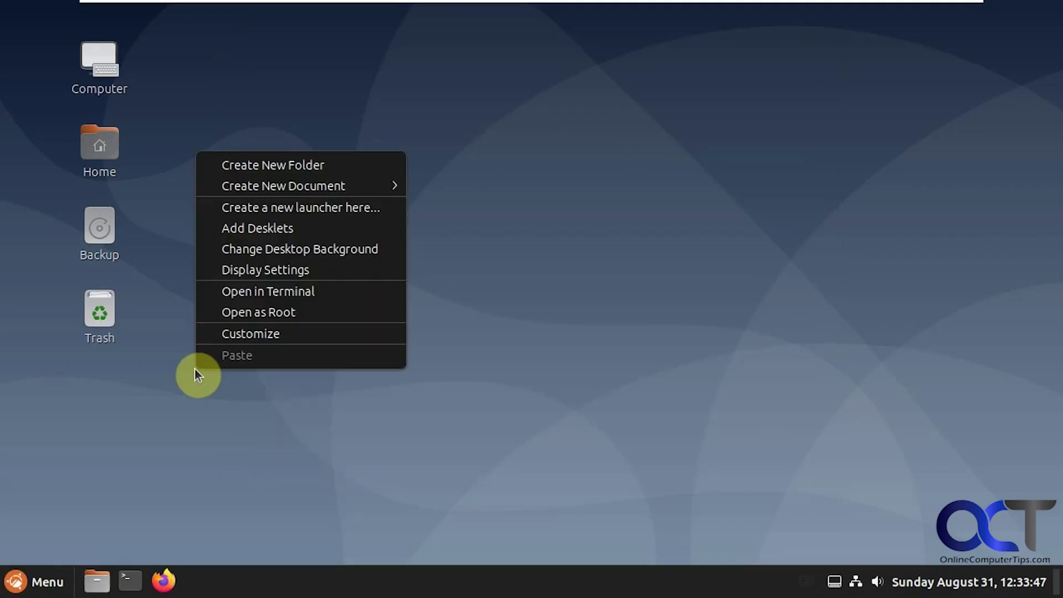
click(305, 169)
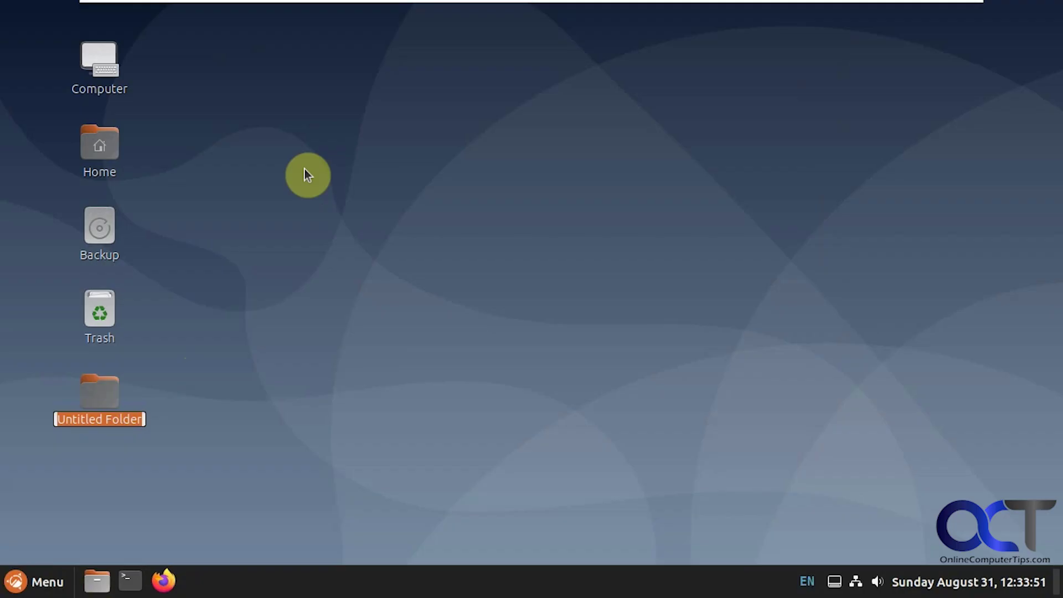
text(After Ba)
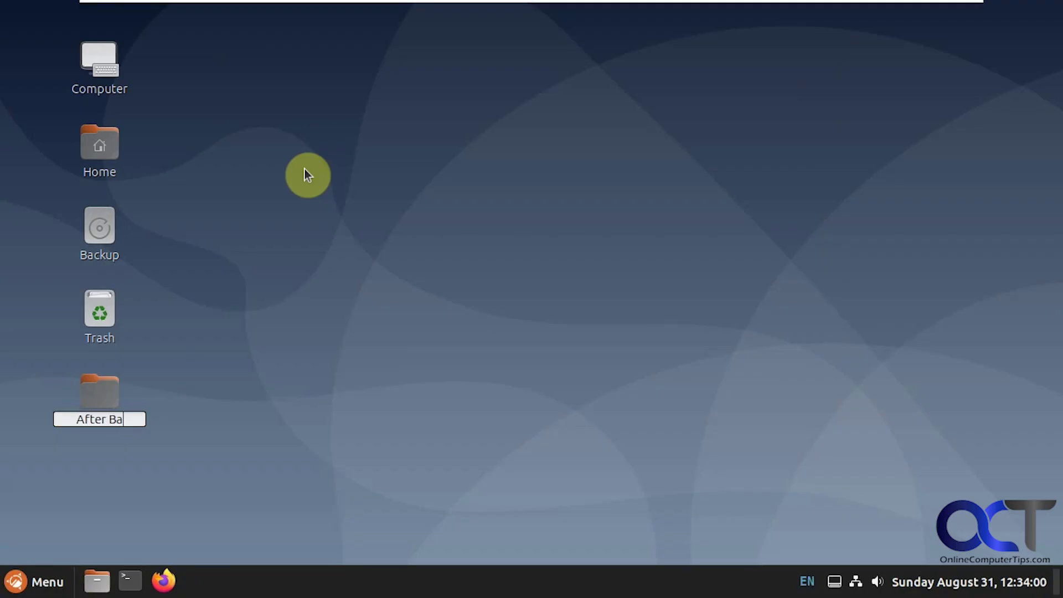
text(ckup)
key(Return)
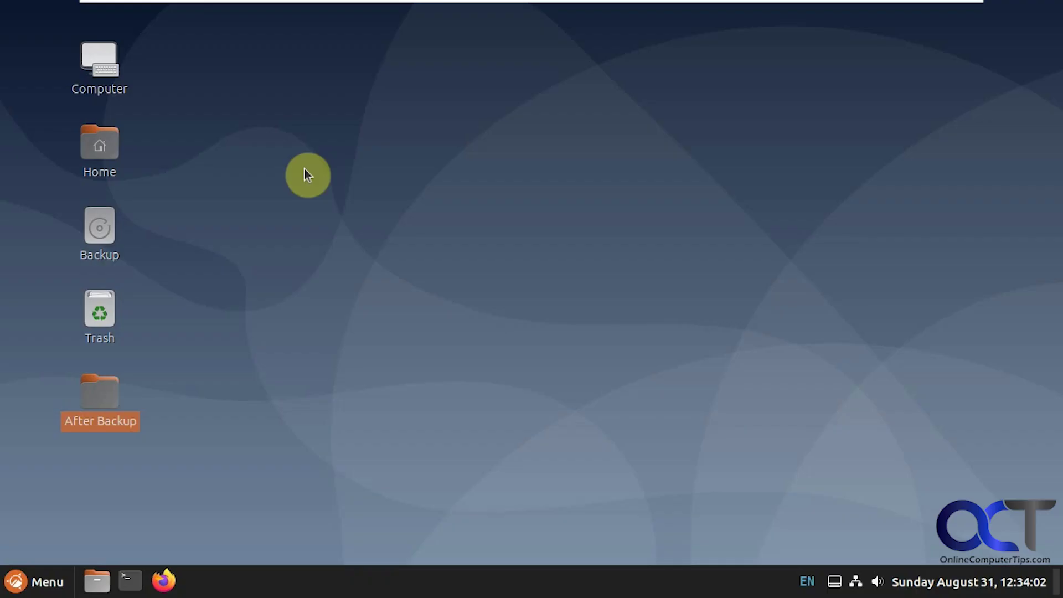
- Set the Homeworld collection's dark Debian image as wallpaper and close Backgrounds
right_click(325, 202)
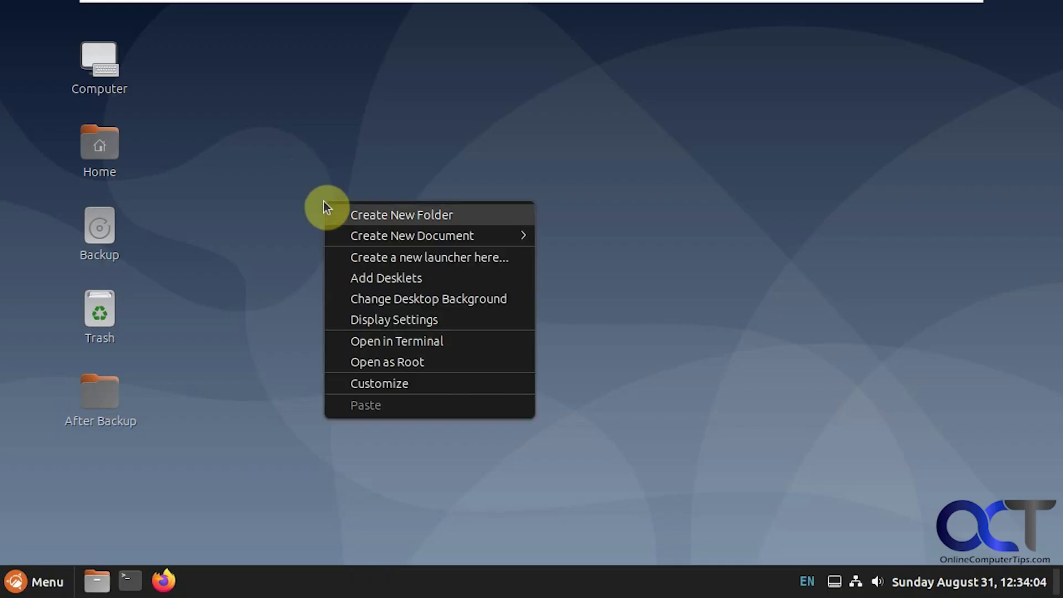
click(381, 300)
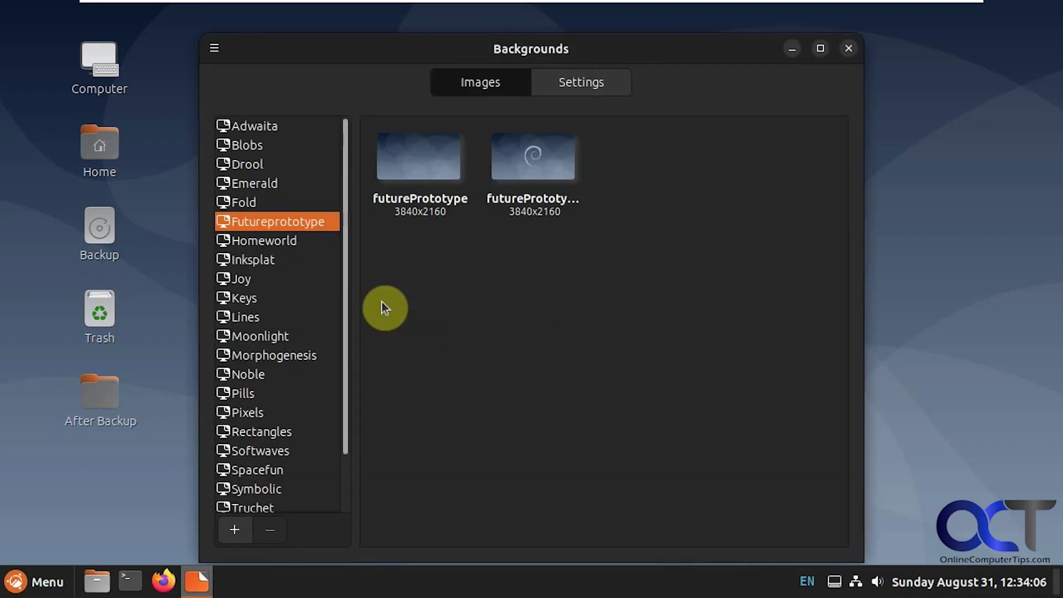
click(280, 247)
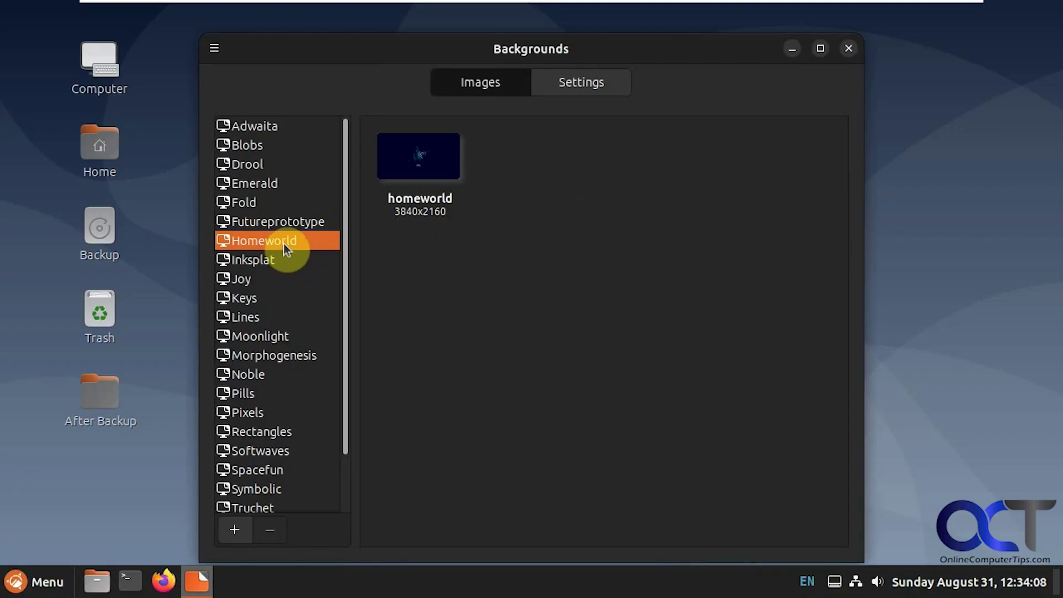
click(415, 157)
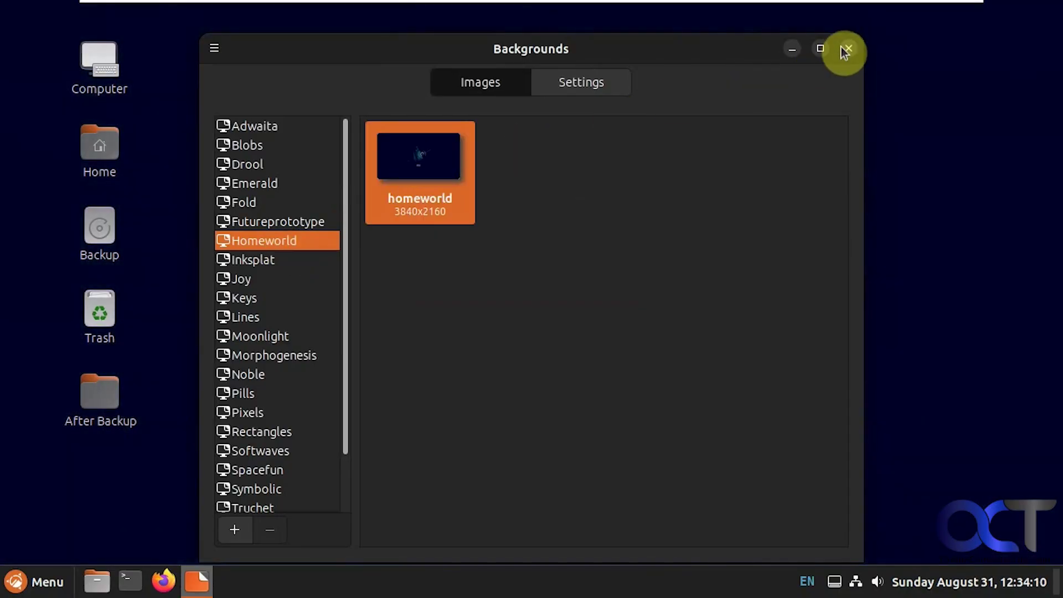
click(848, 48)
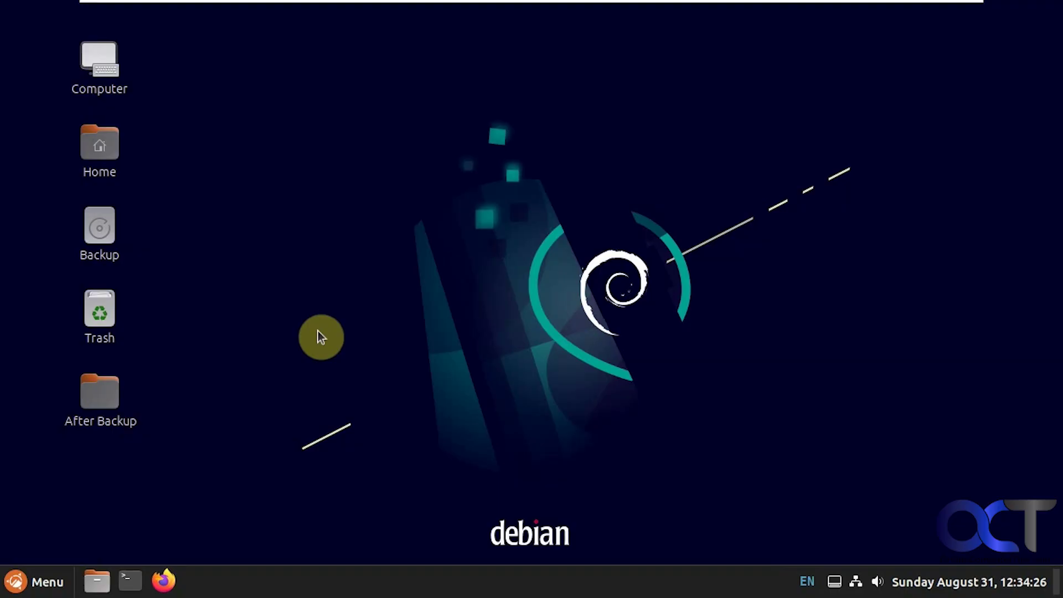
- Shut down, boot Start Foxclone, and launch the Foxclone app until drive sda (86GB) appears
click(43, 577)
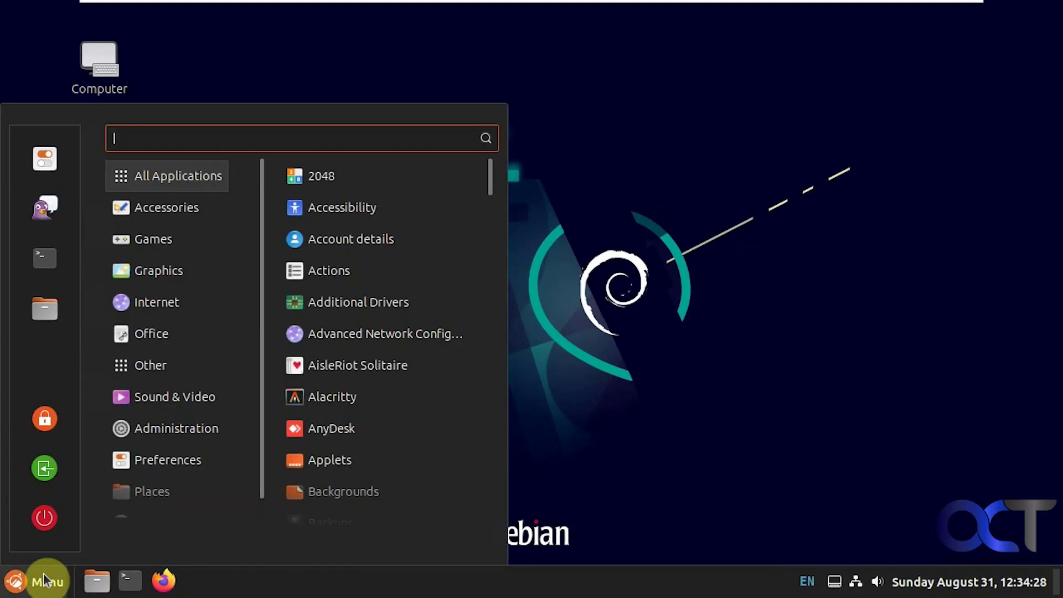
click(54, 518)
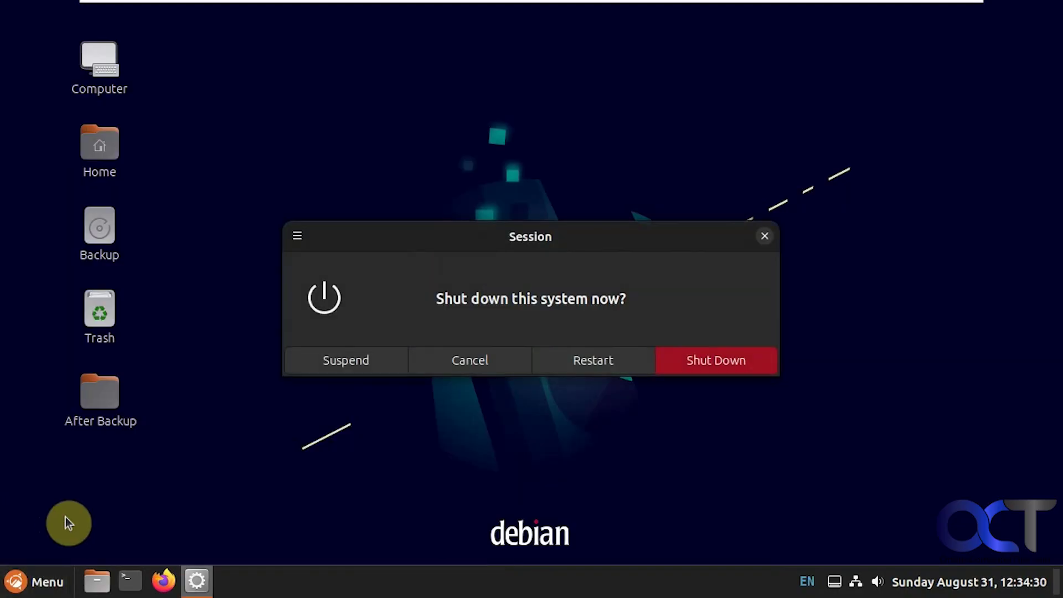
click(677, 362)
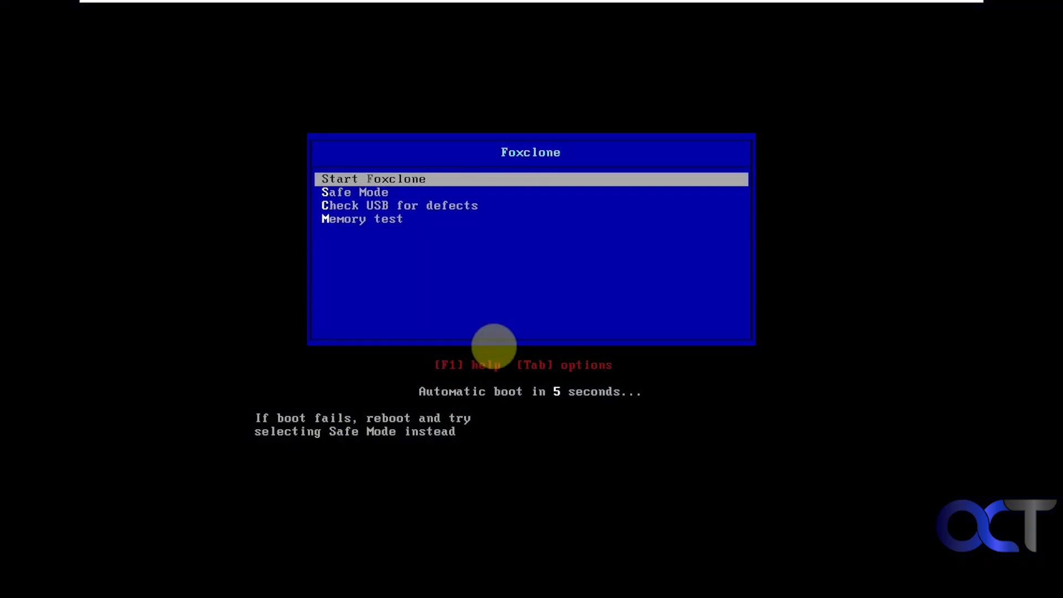
key(Up)
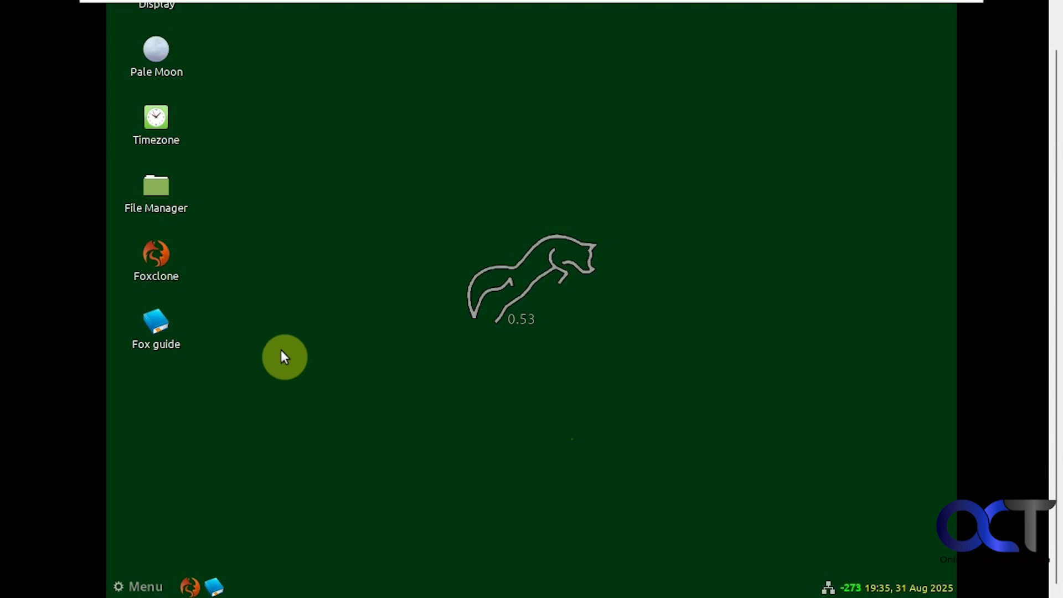
double_click(164, 265)
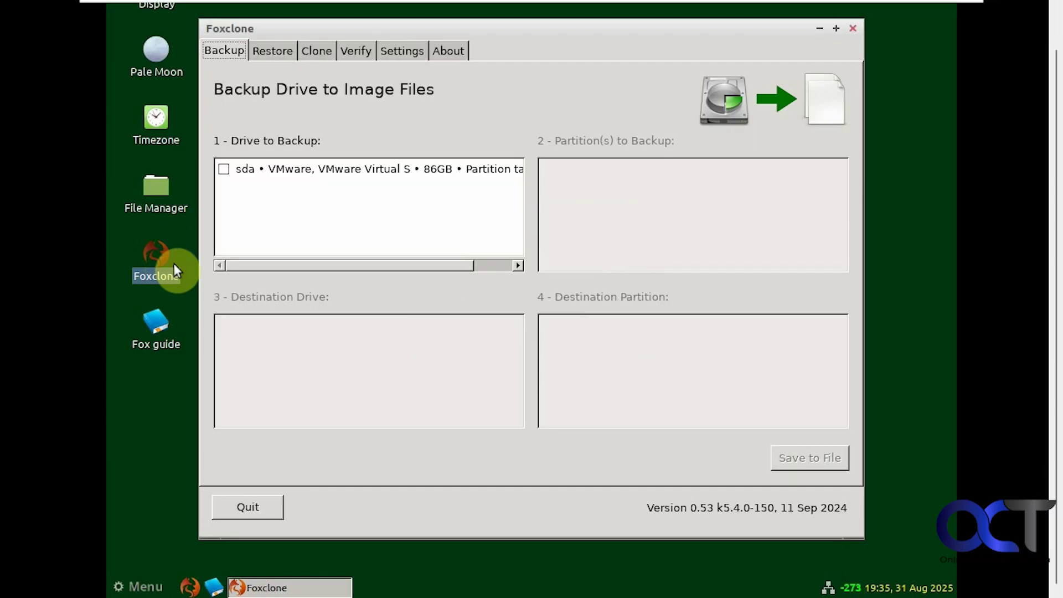
- On the maximized Restore page, pick source drive sdb and partition sdb0, and browse into Backup2
click(272, 49)
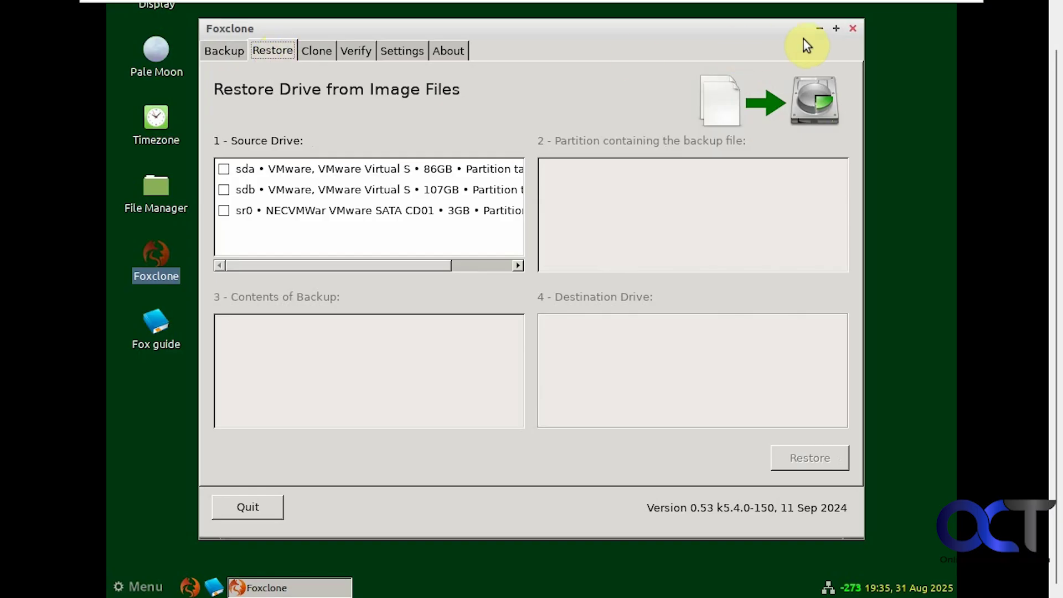
click(836, 28)
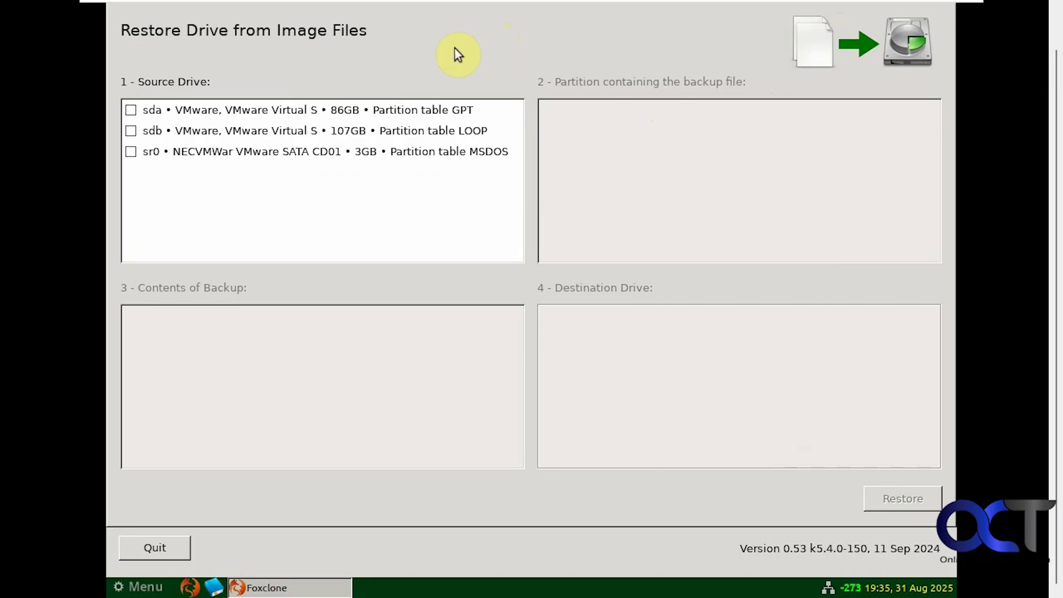
click(131, 131)
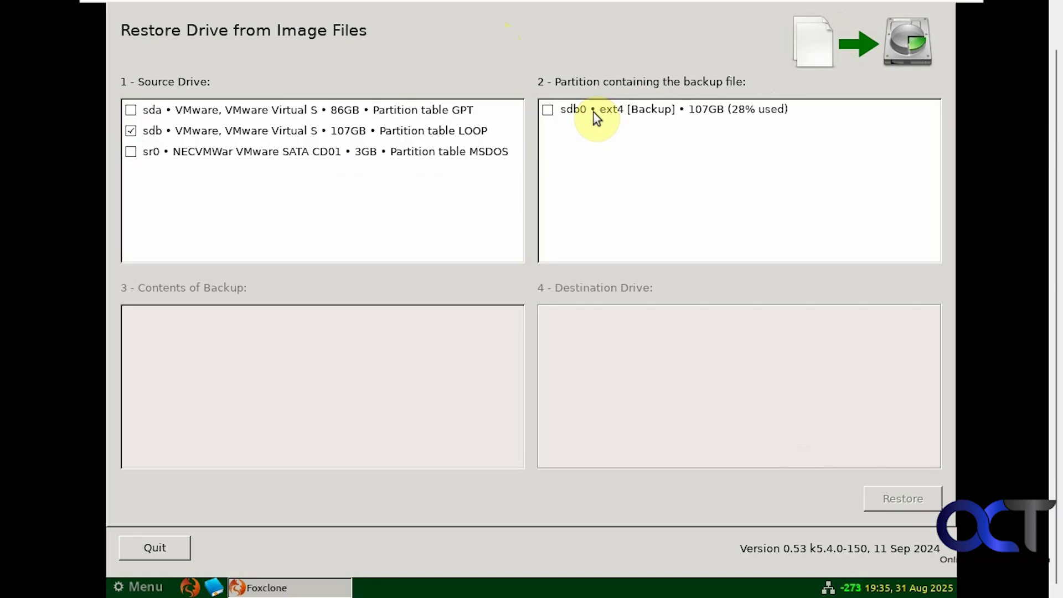
click(547, 110)
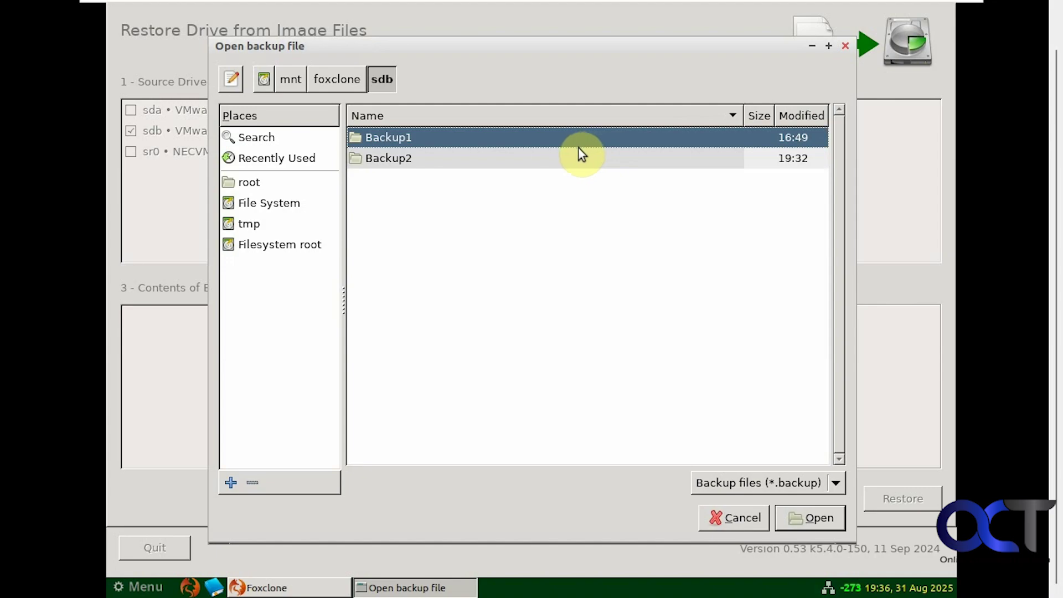
double_click(545, 160)
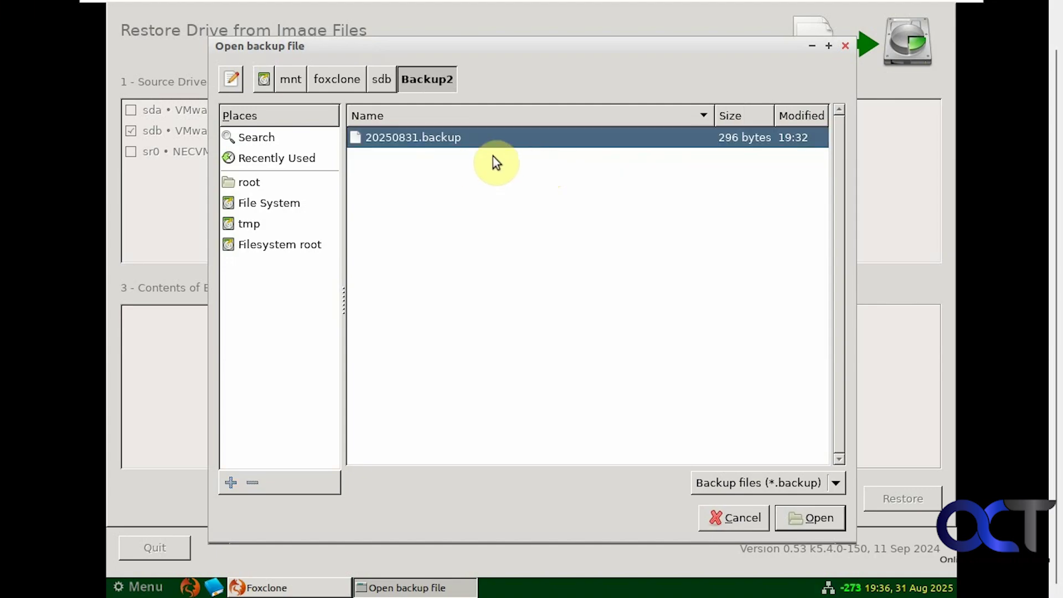
- Load 20250831.backup and review its partition table, sda1 and sda2 for the 86GB drive
click(812, 518)
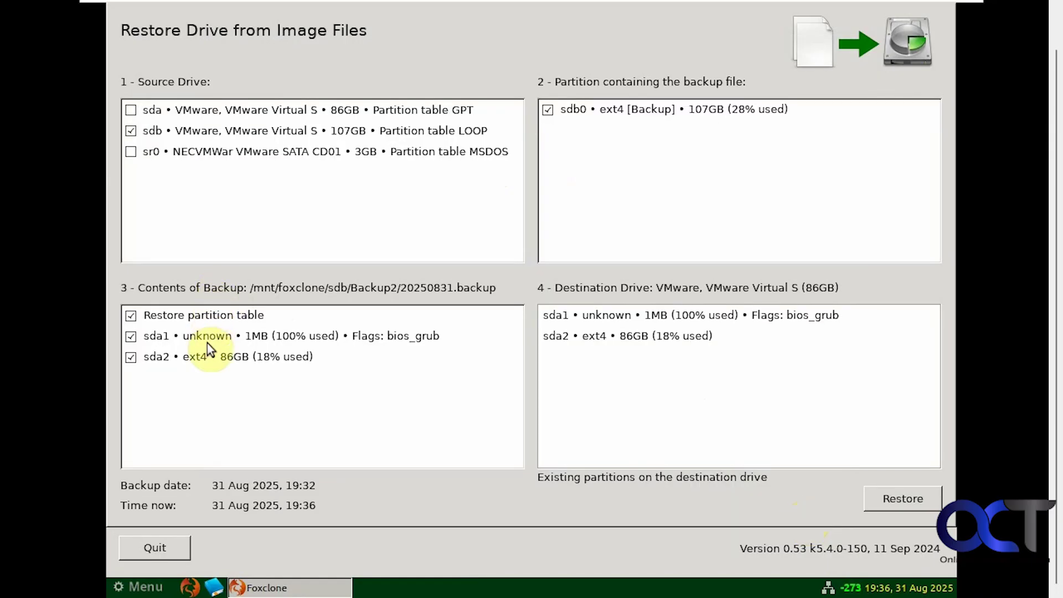
mouse_move(208, 355)
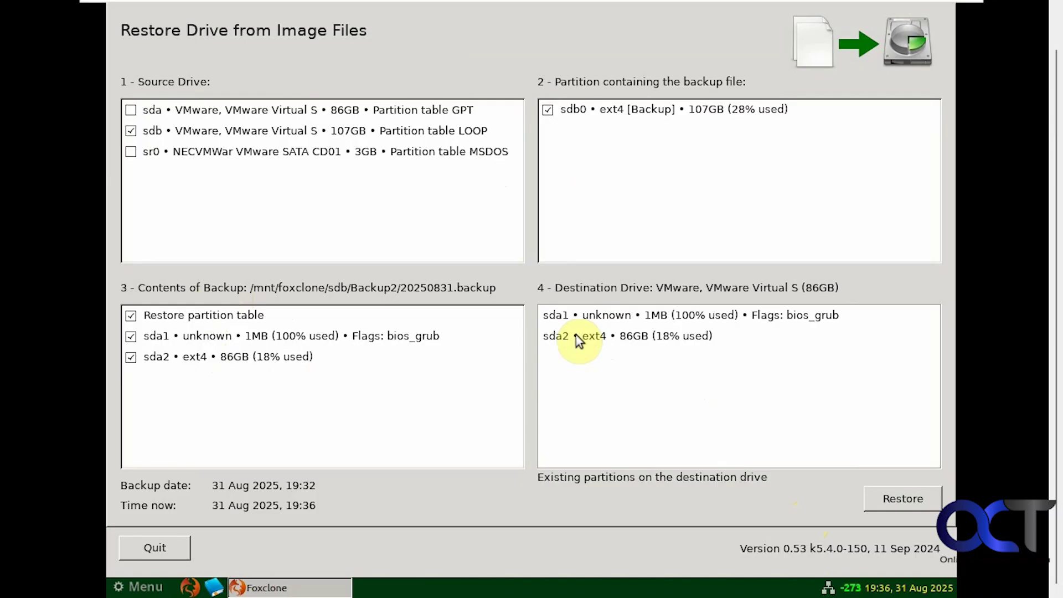
mouse_move(589, 341)
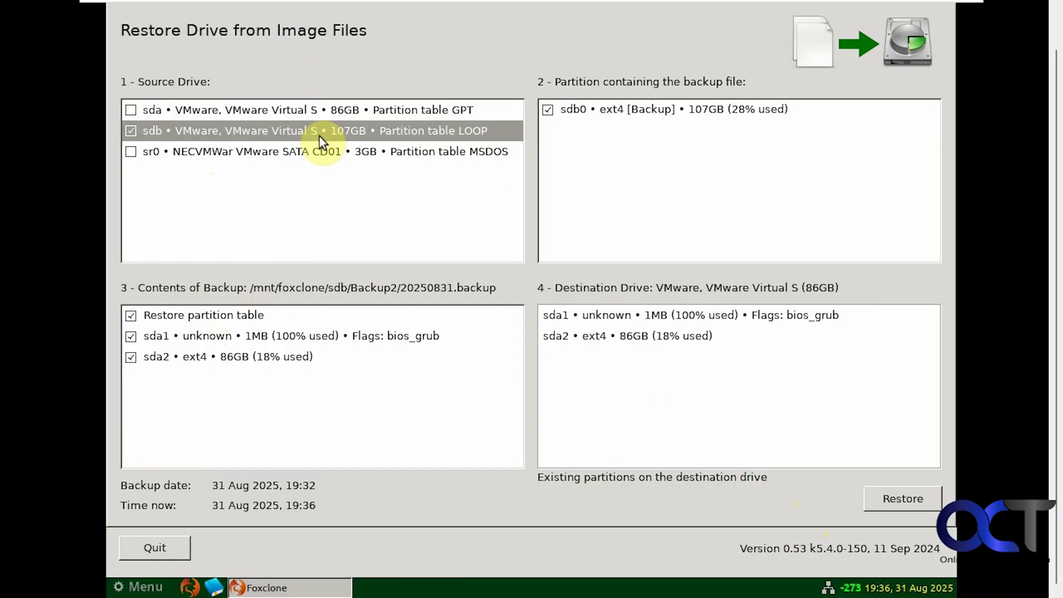
mouse_move(680, 115)
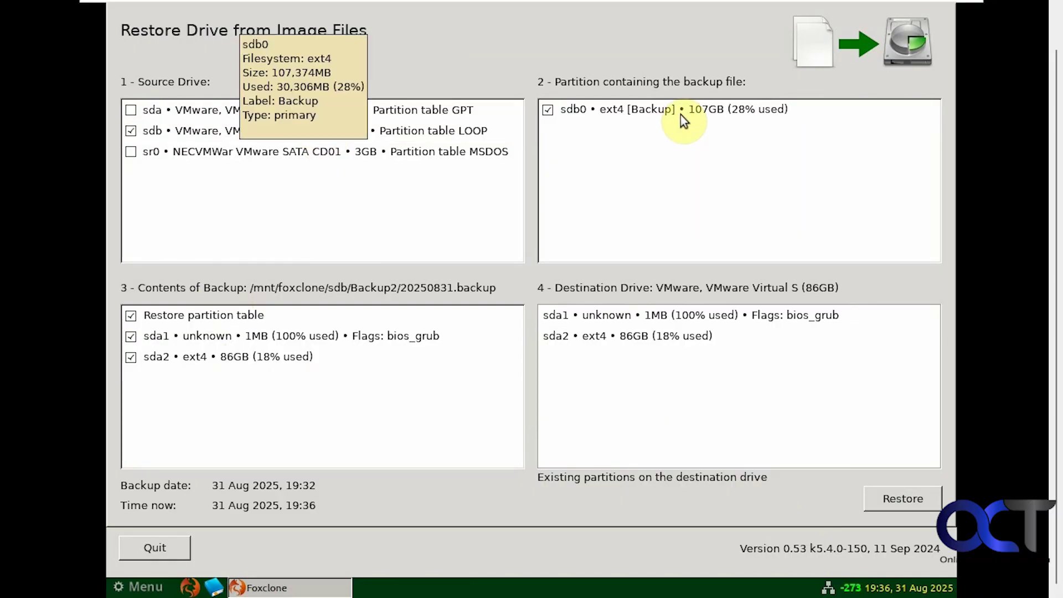
mouse_move(242, 363)
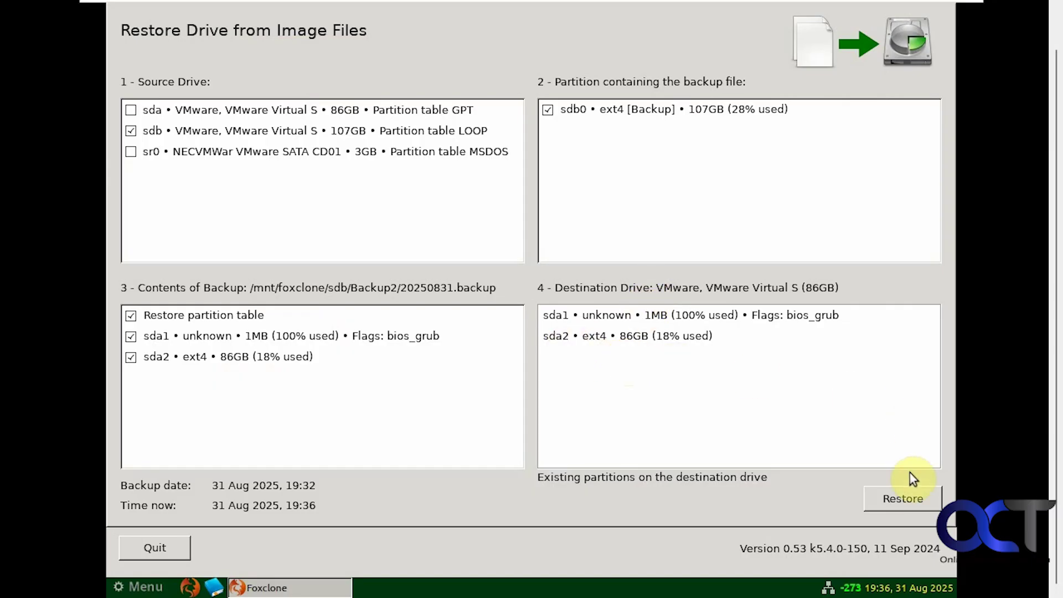
- Restore the Backup2 image onto sda, confirm it, and finish after it completes in 00:02:12
click(905, 497)
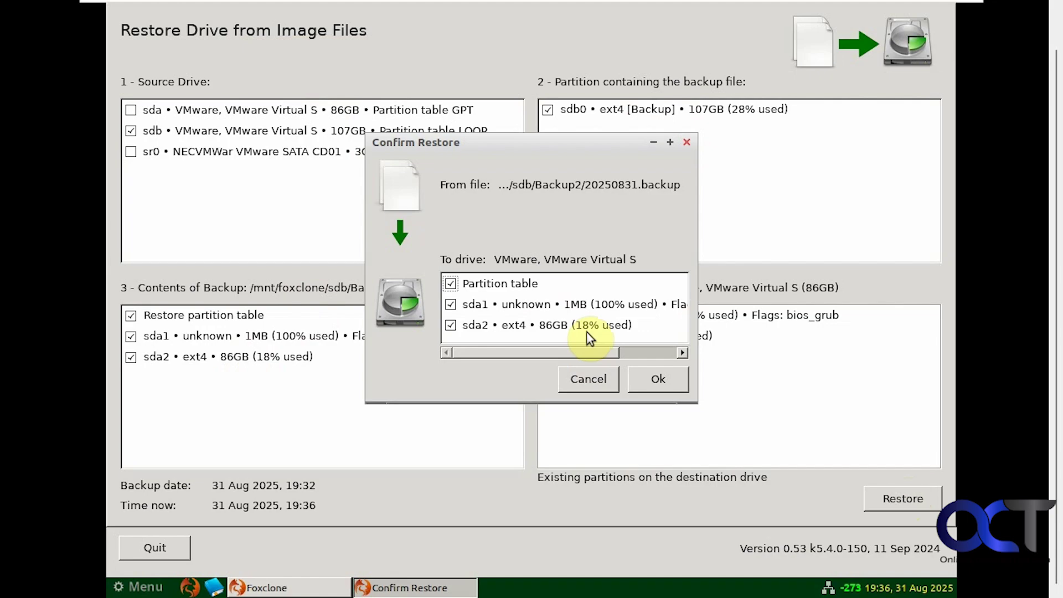
click(654, 379)
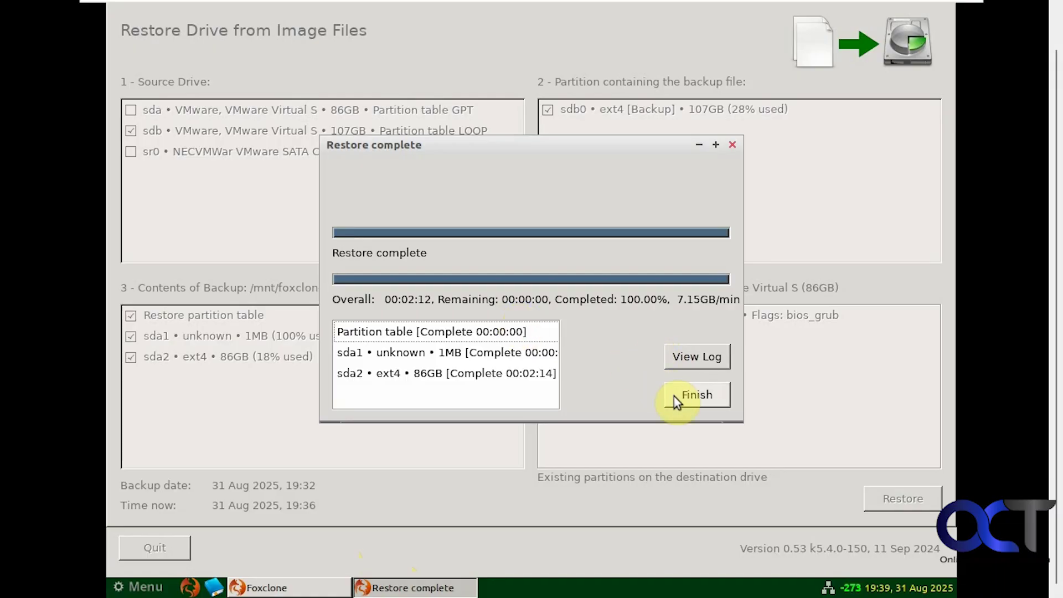
click(689, 398)
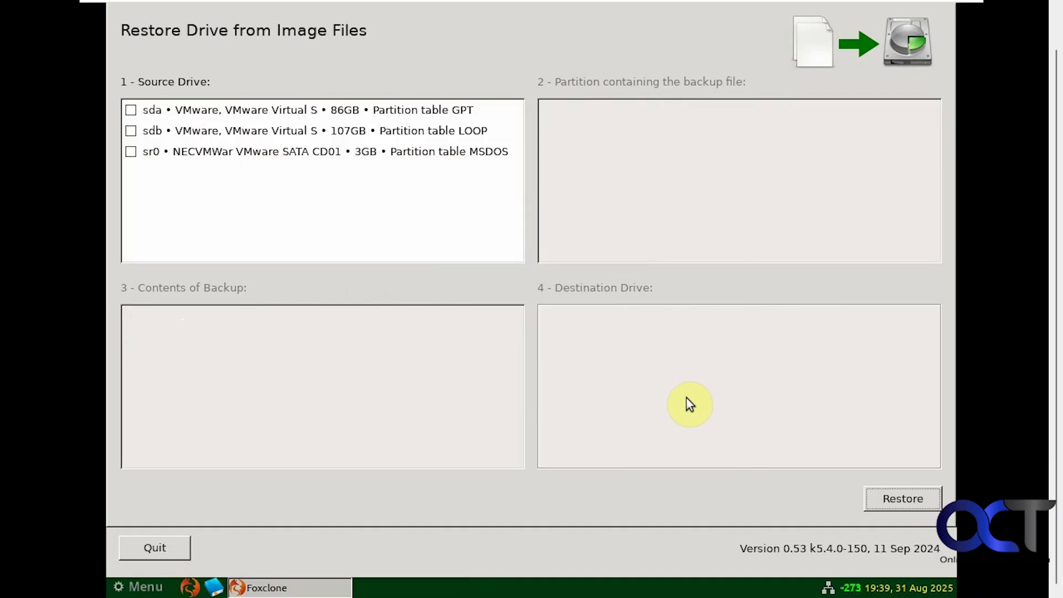
- Close the Foxclone window and restart the computer from the system menu's Shutdown options
click(181, 545)
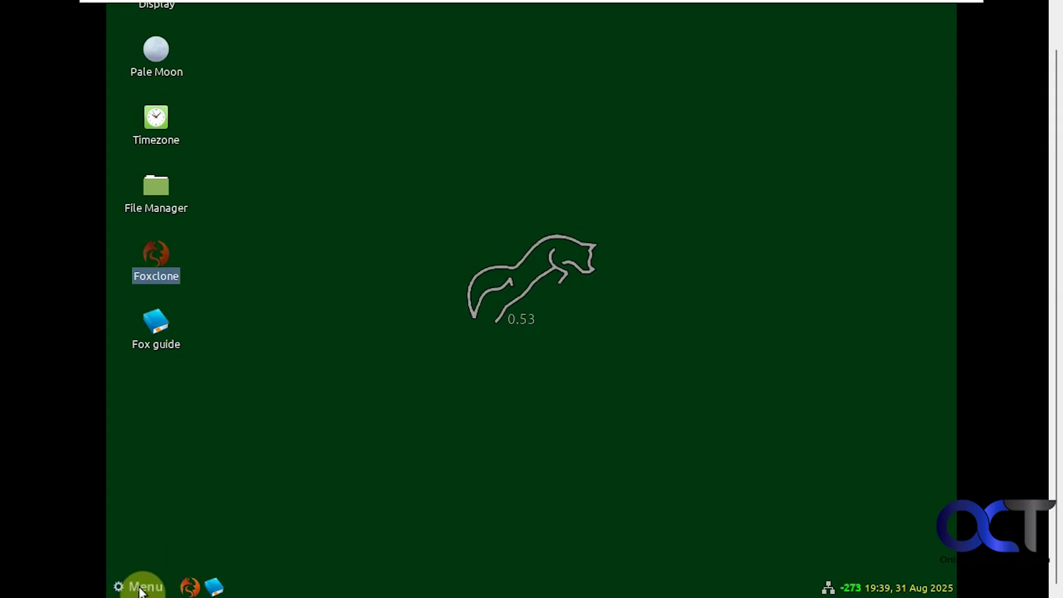
click(141, 589)
click(166, 566)
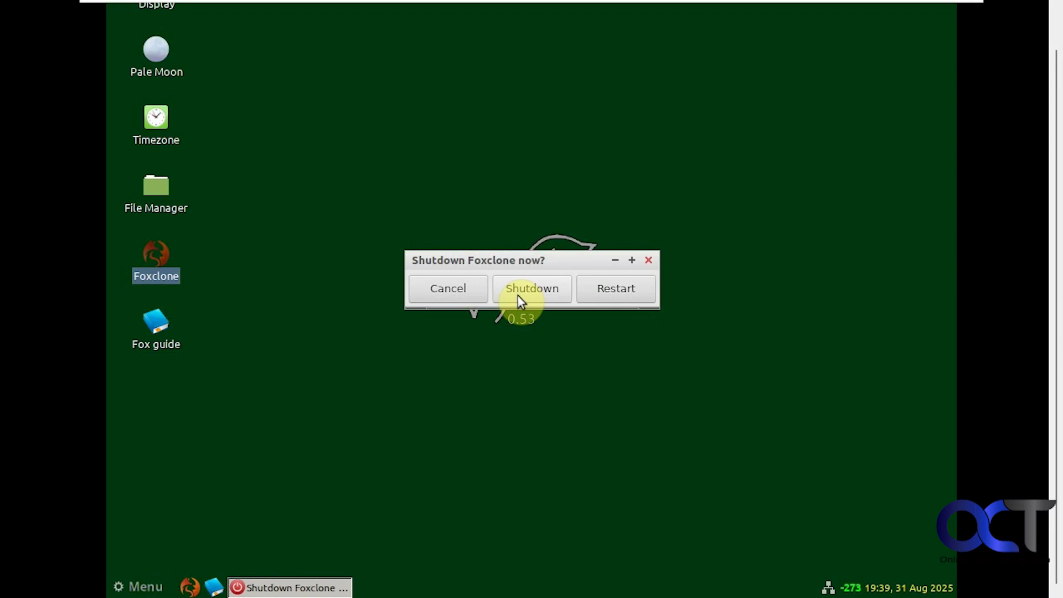
click(623, 290)
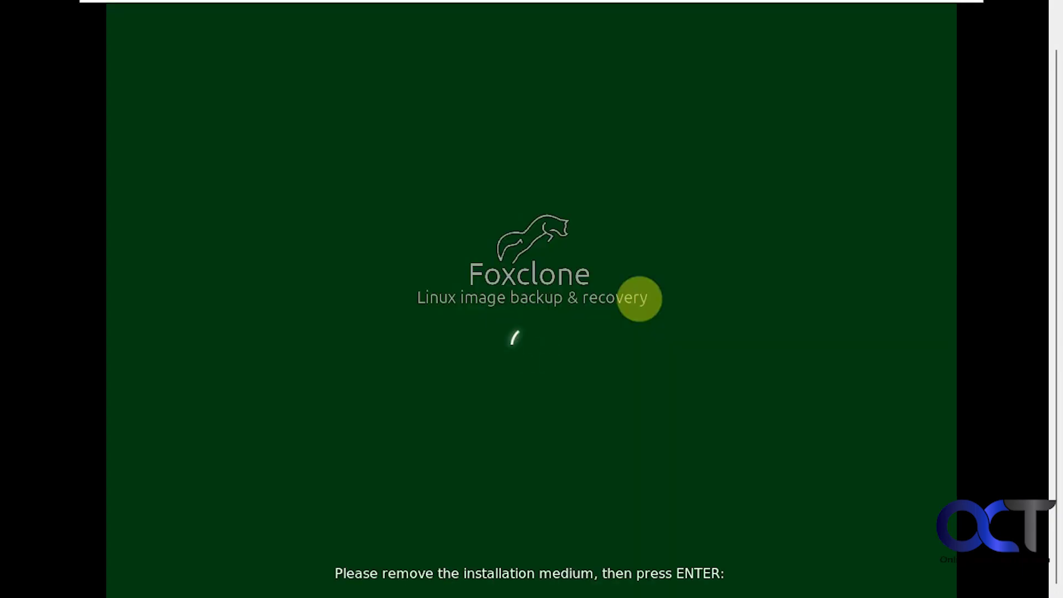